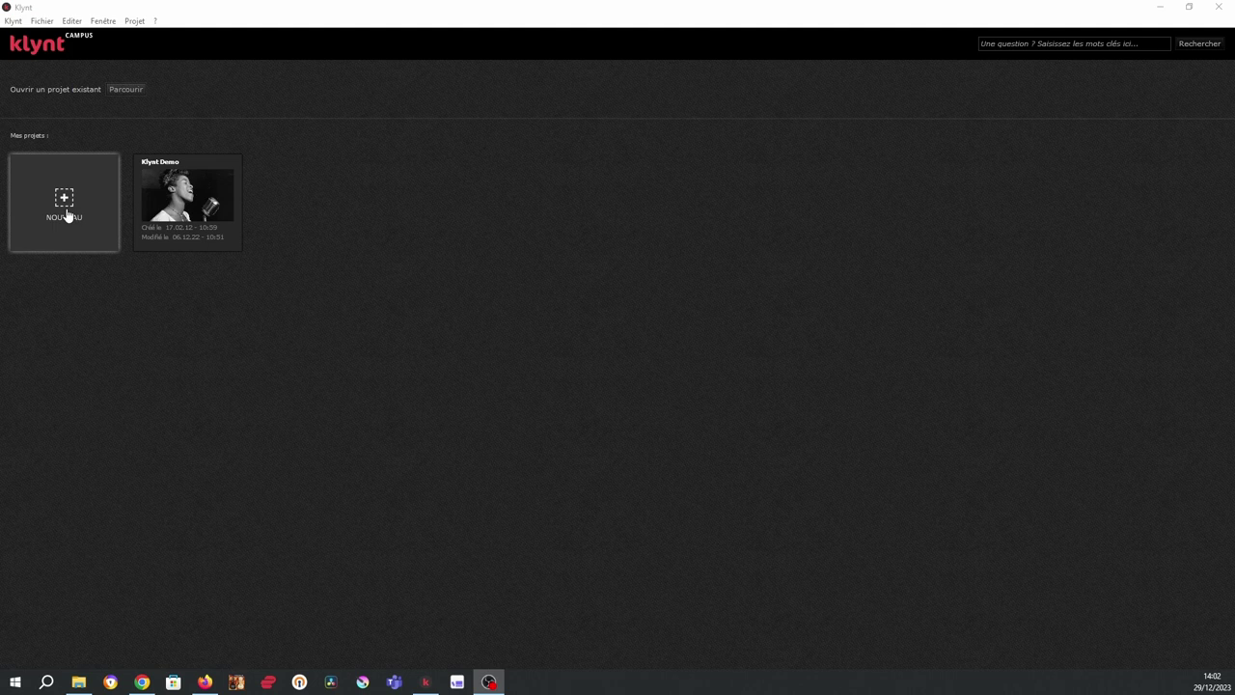
- Start a new project and enter "Tutos Klynt" as its title
click(65, 215)
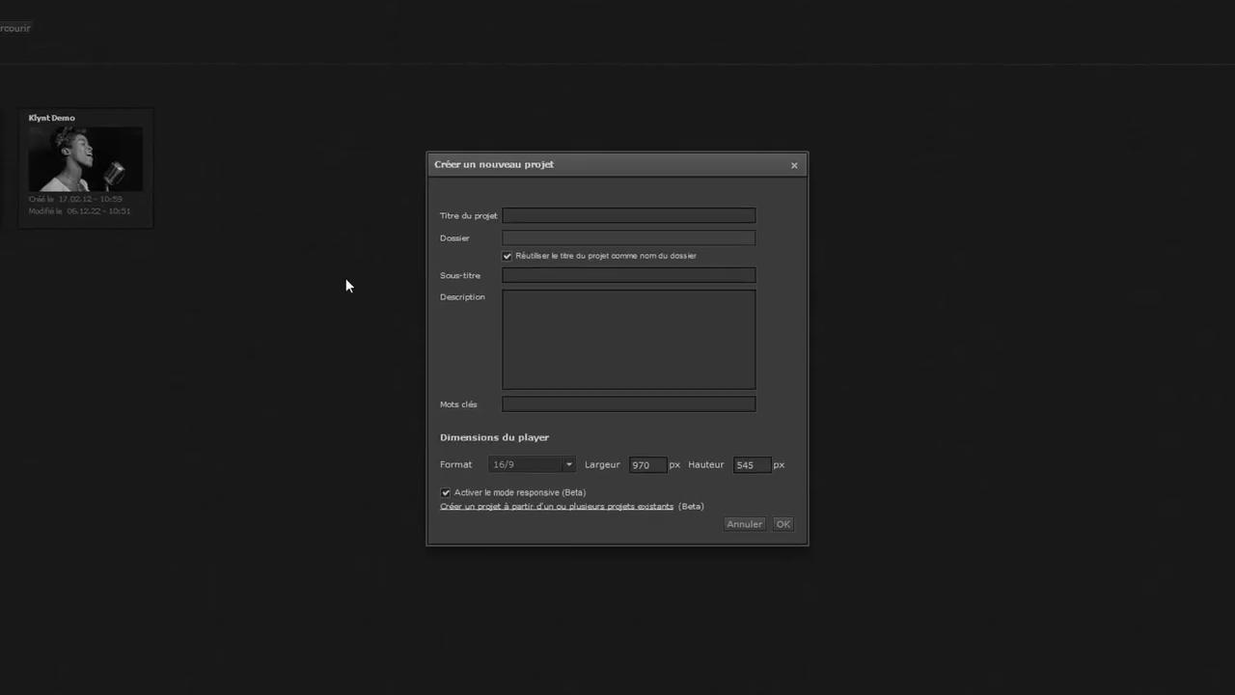
click(611, 210)
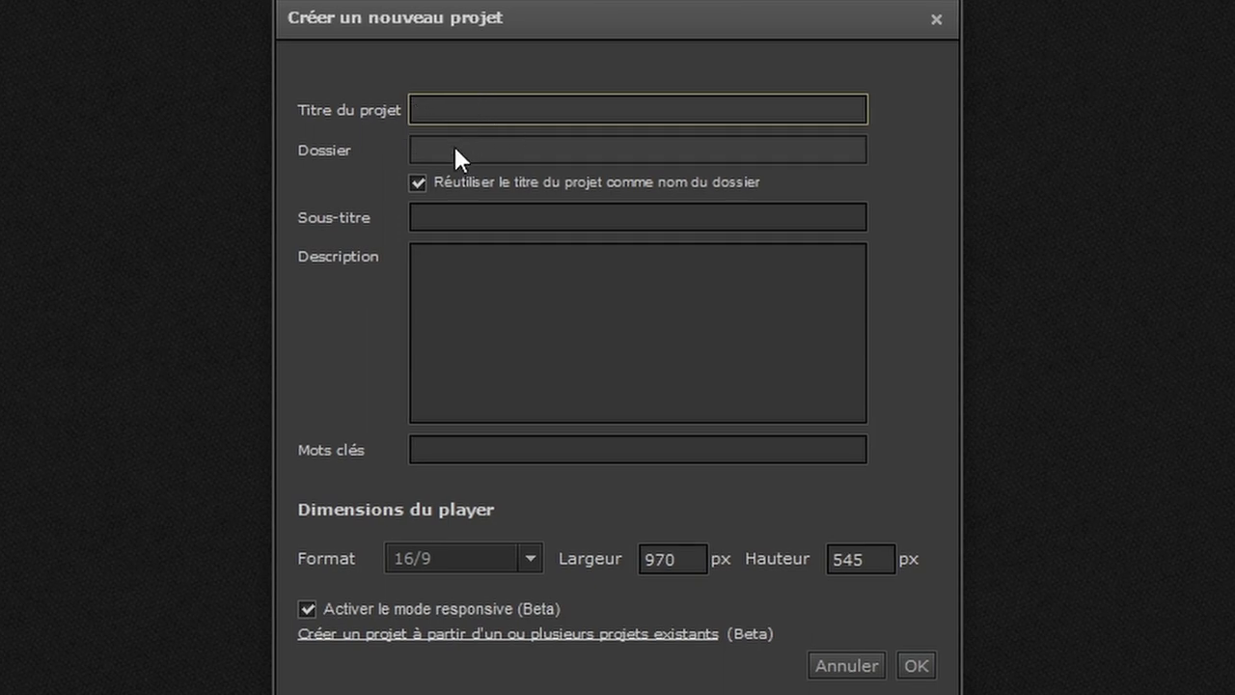
click(441, 219)
click(434, 302)
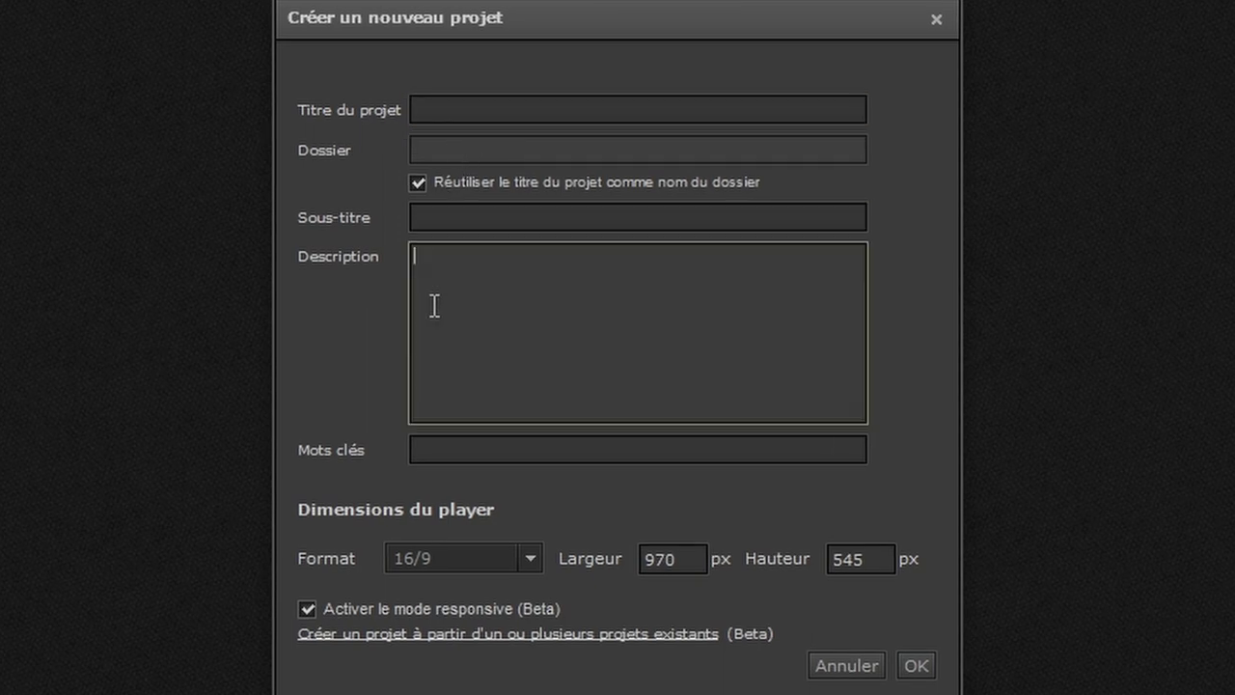
click(475, 453)
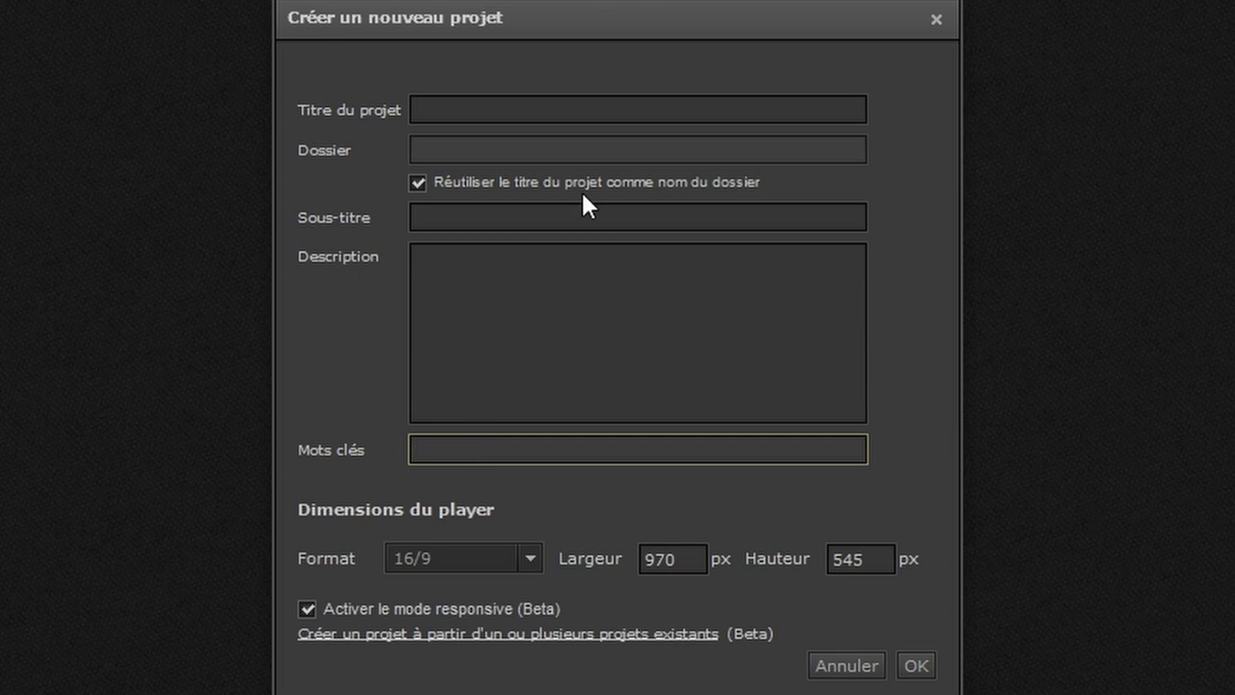
click(542, 110)
text(Tutos Klynt)
click(444, 218)
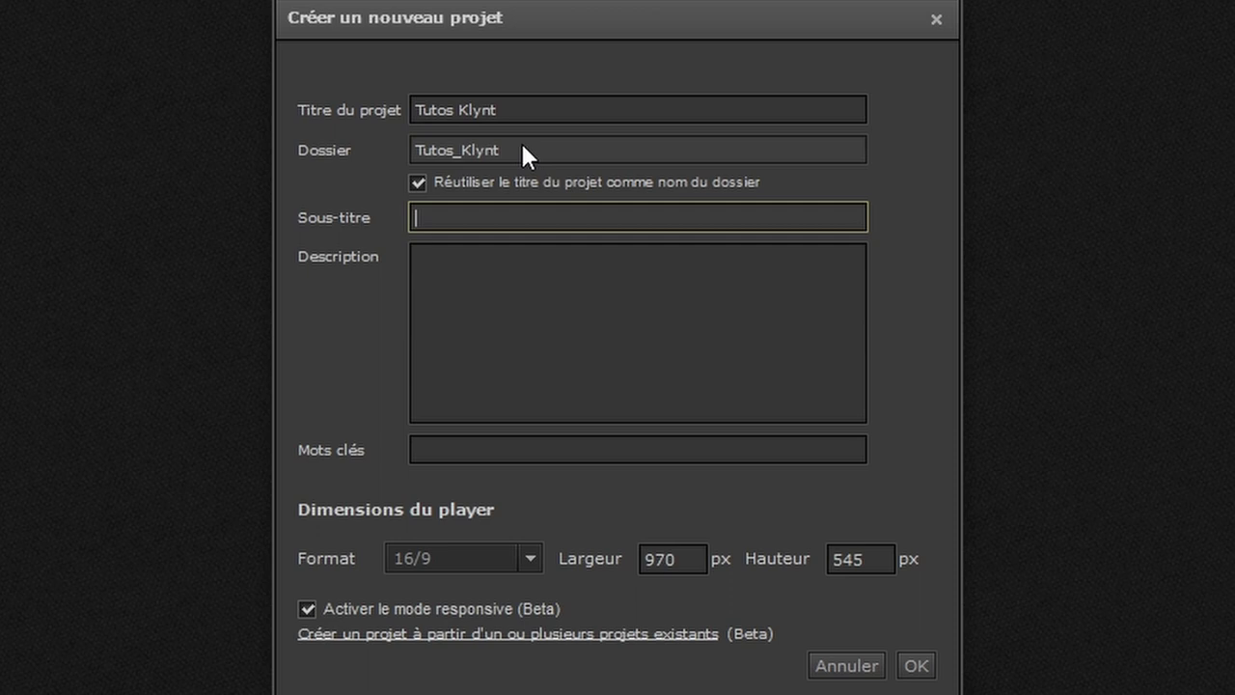
- Turn off reusing the project title for the folder and name the folder "Tutos-Klynt-webdocumentaire"
click(418, 182)
click(509, 155)
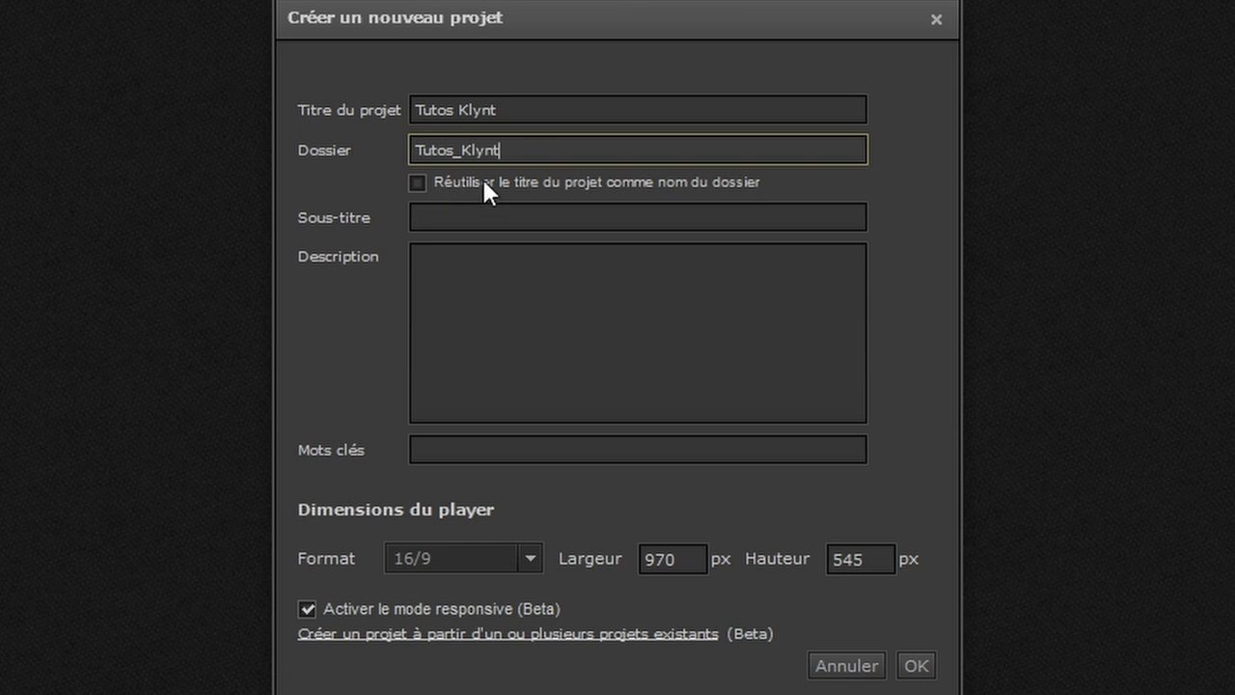
text(-webdocumentaire)
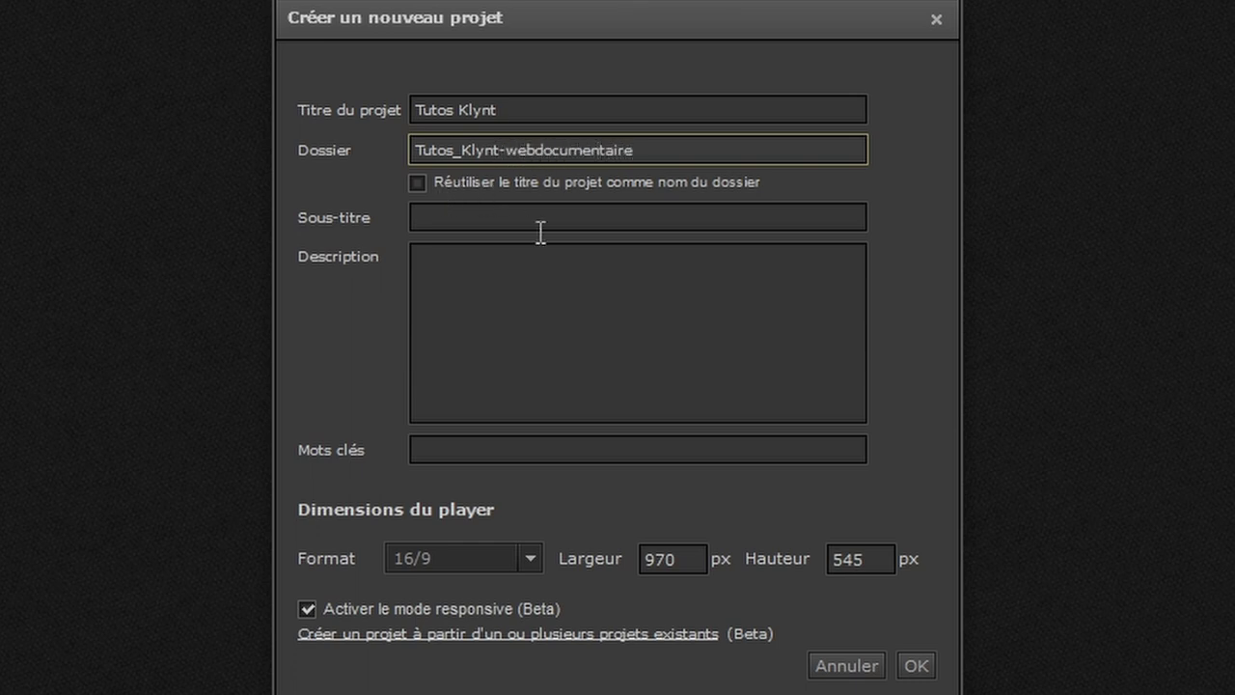
click(462, 151)
key(BackSpace)
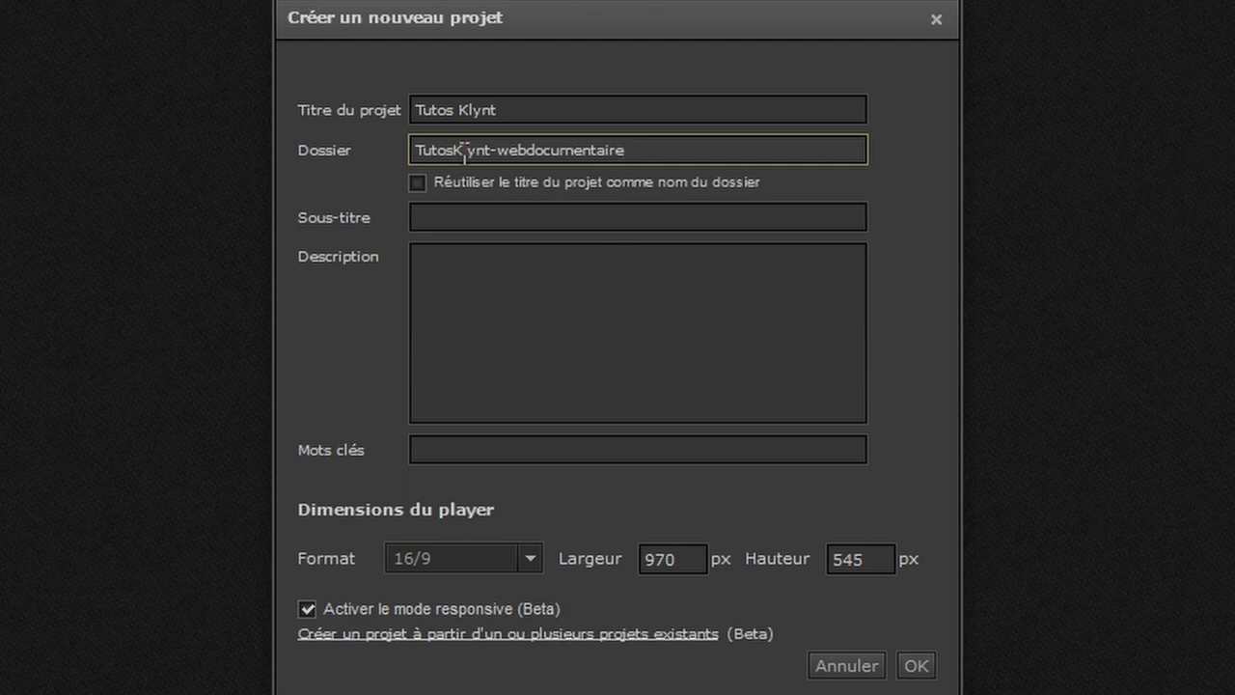
text(-)
- Enter "Tutoriels pour le loggiciel Klynt" as the project's subtitle
click(500, 214)
text(Tutoriels pour )
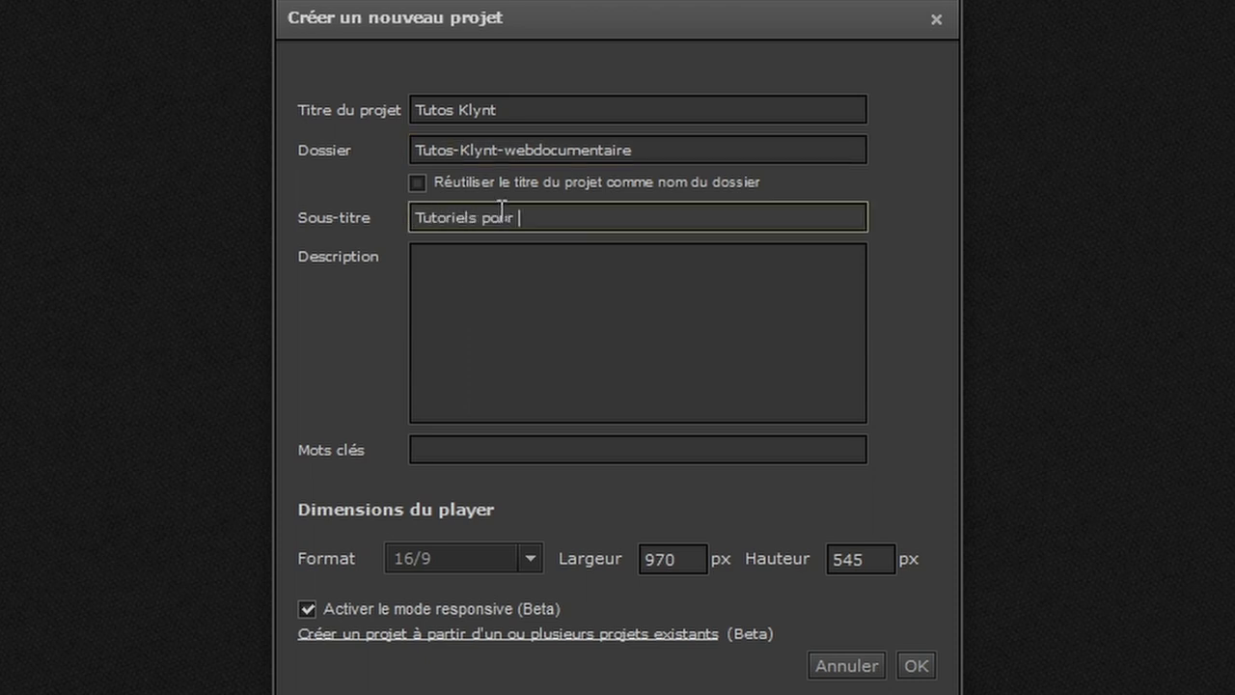
text(le loggiciel Klynt)
- Enter the project description "Titos pour la réalisation d'un webcdcumentaire avec le logiciel Klynt"
click(474, 283)
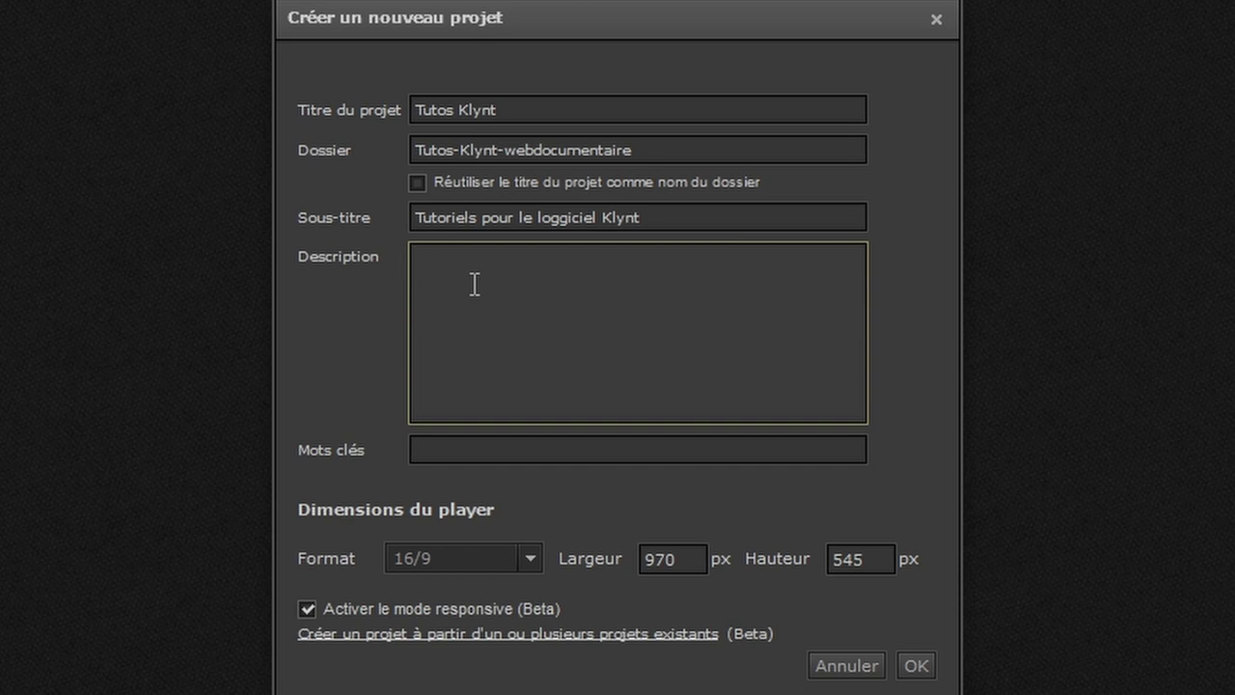
text(Titos pour la réalisation d'un webcc)
text(cumentire avec le logiciel Klynt)
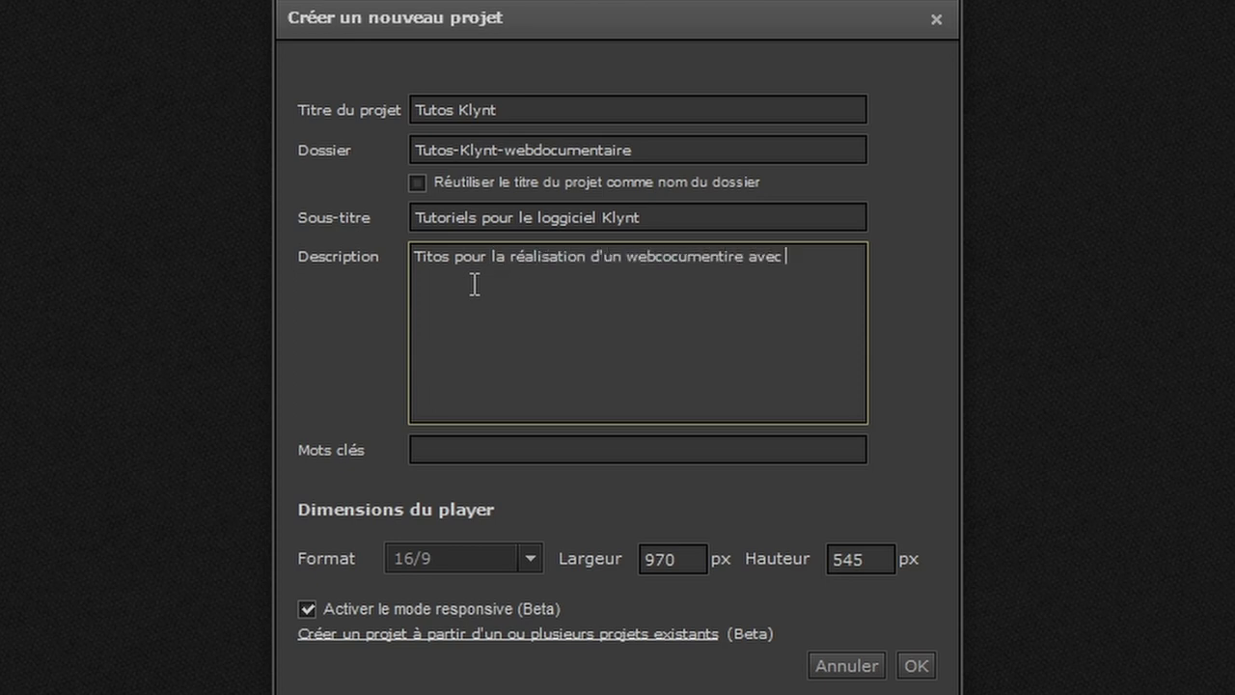
click(670, 257)
key(BackSpace)
text(d)
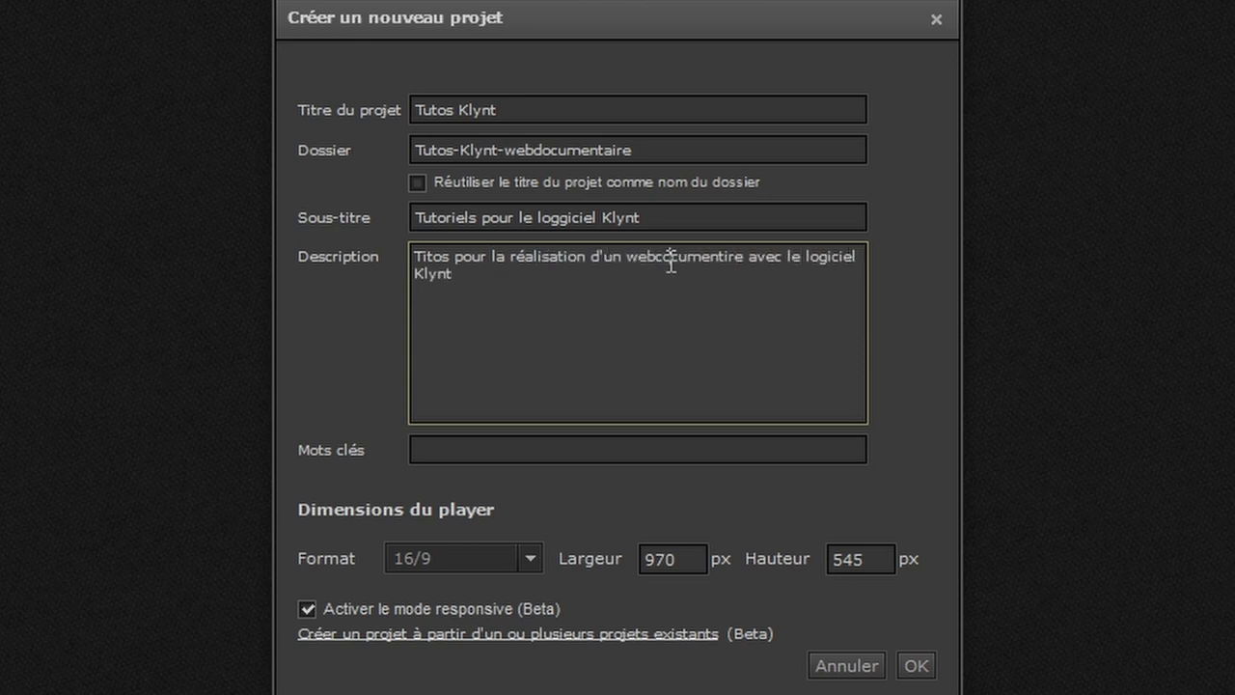
click(725, 258)
text(a)
- Enter the keywords "Tutos Klynt, webdocumentaire" and correct the description's first word to "Tutos"
click(502, 446)
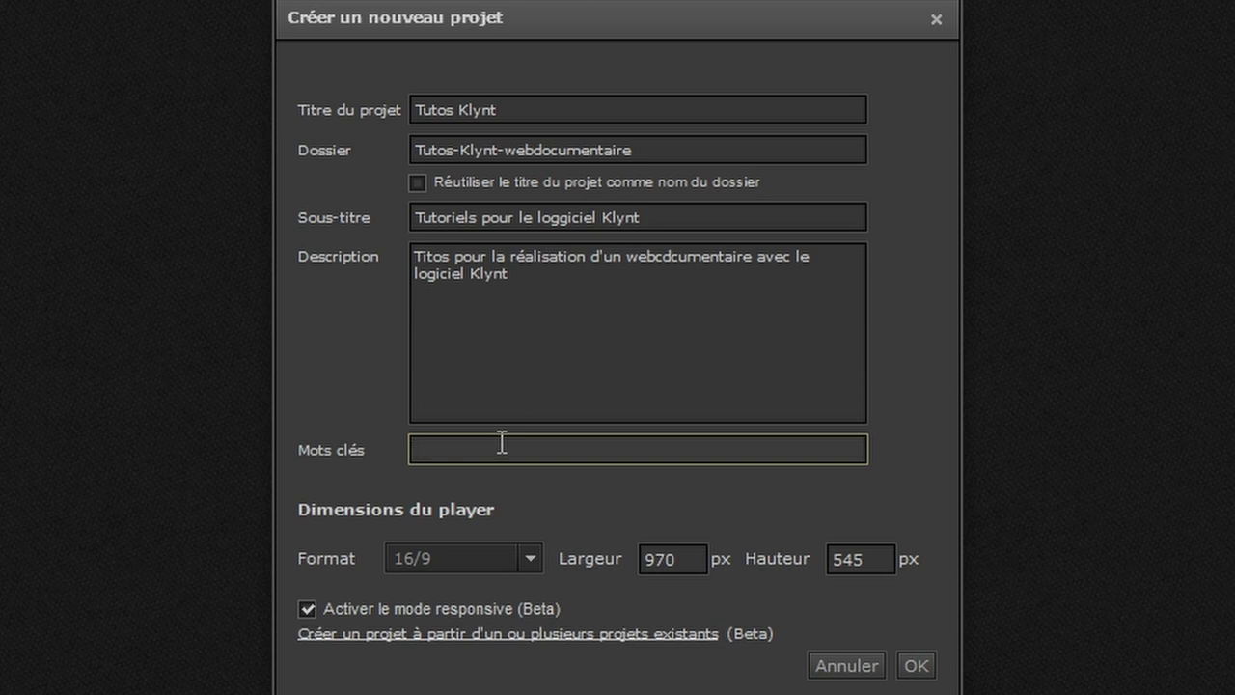
text(Tutos Klynt, webdocumentaire)
click(427, 258)
key(BackSpace)
text(u)
click(645, 449)
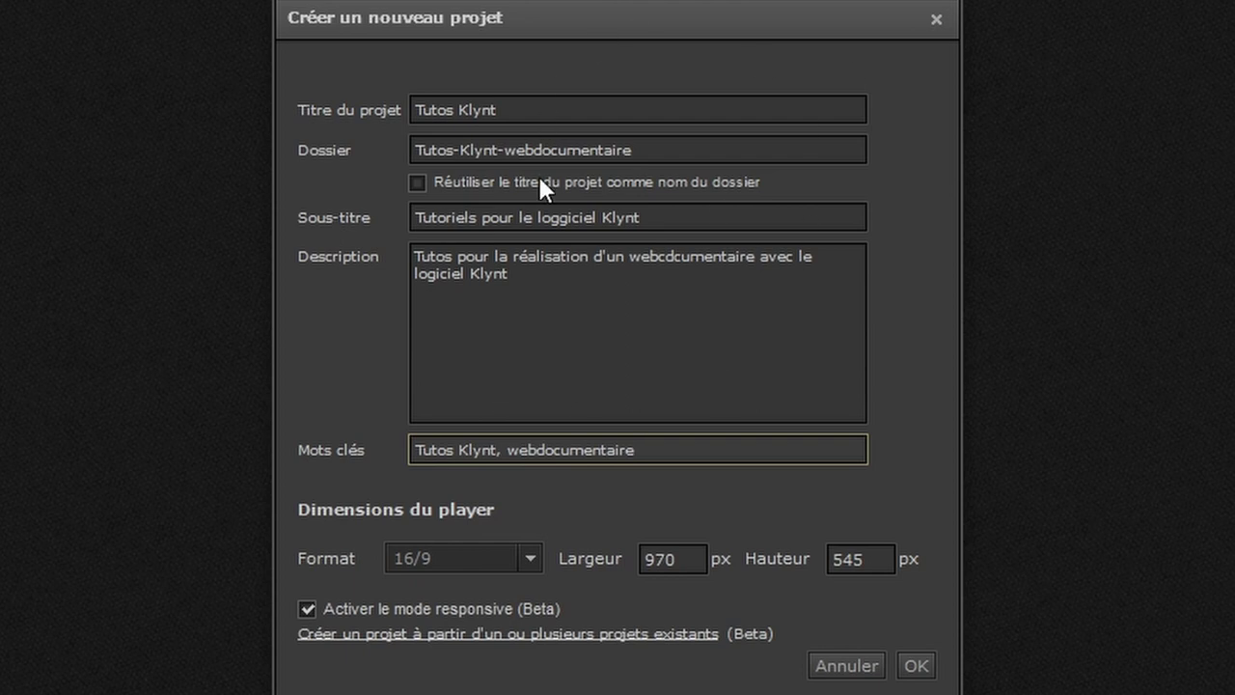
- Create the project with these settings and move the Accueil sequence higher in the storyboard
click(929, 665)
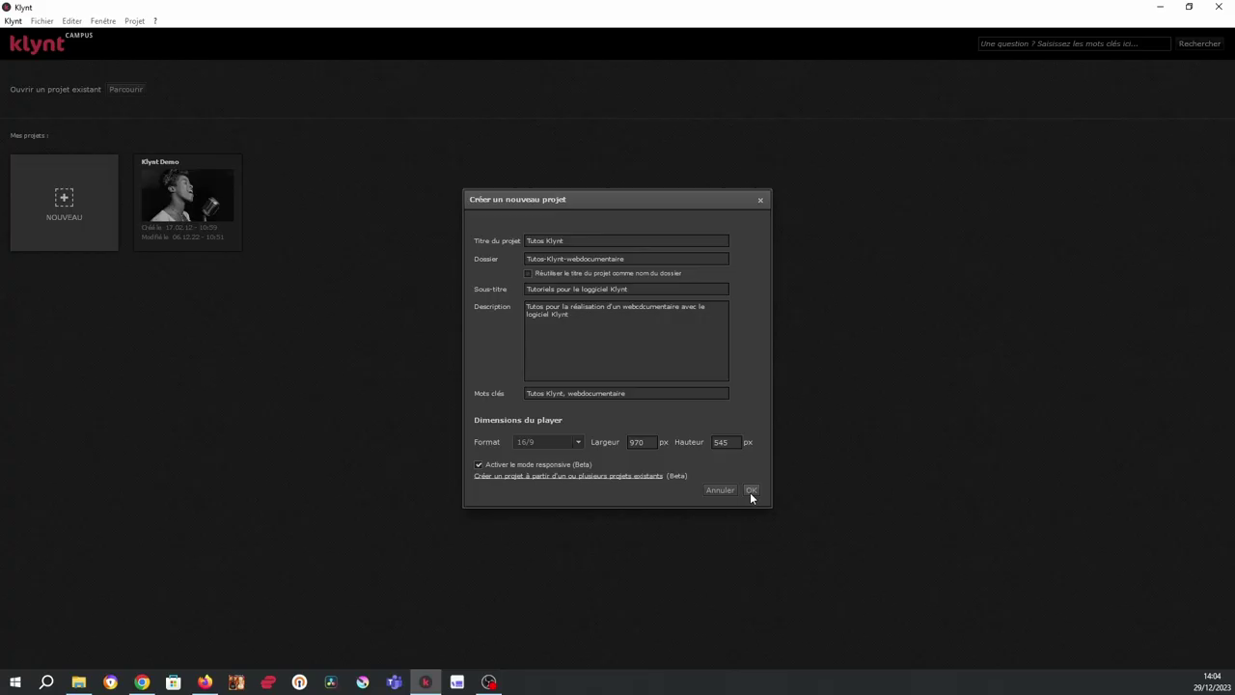
click(928, 668)
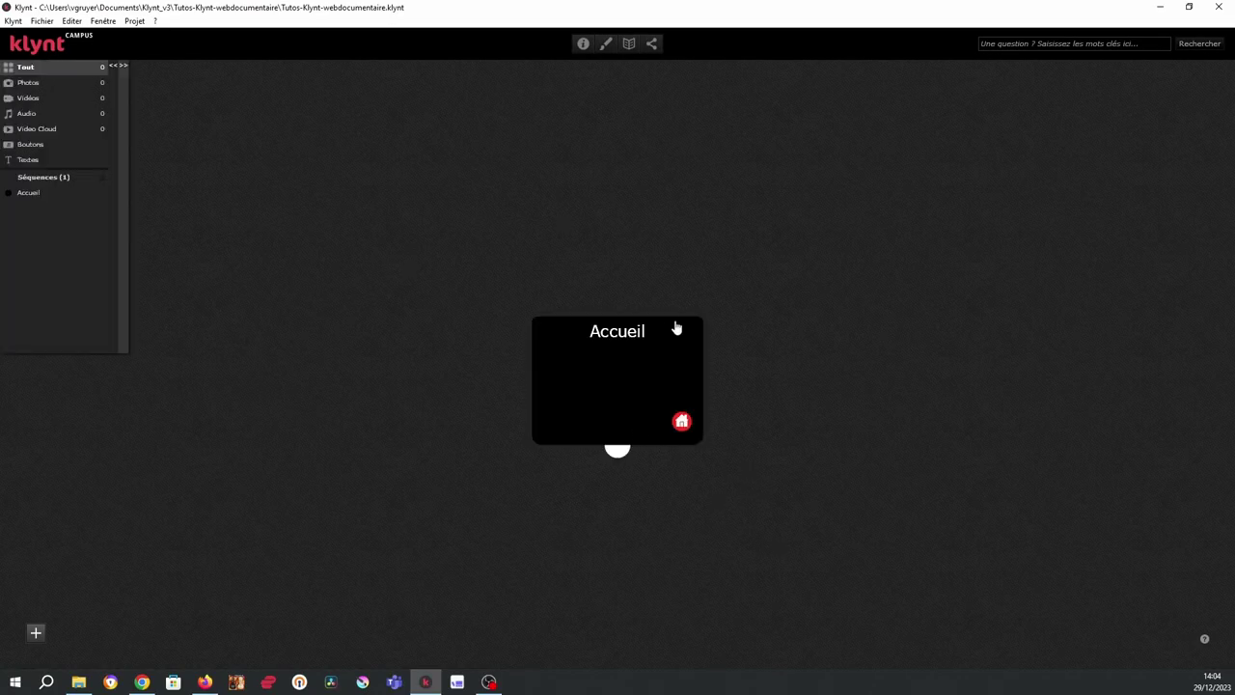
drag(628, 399, 673, 264)
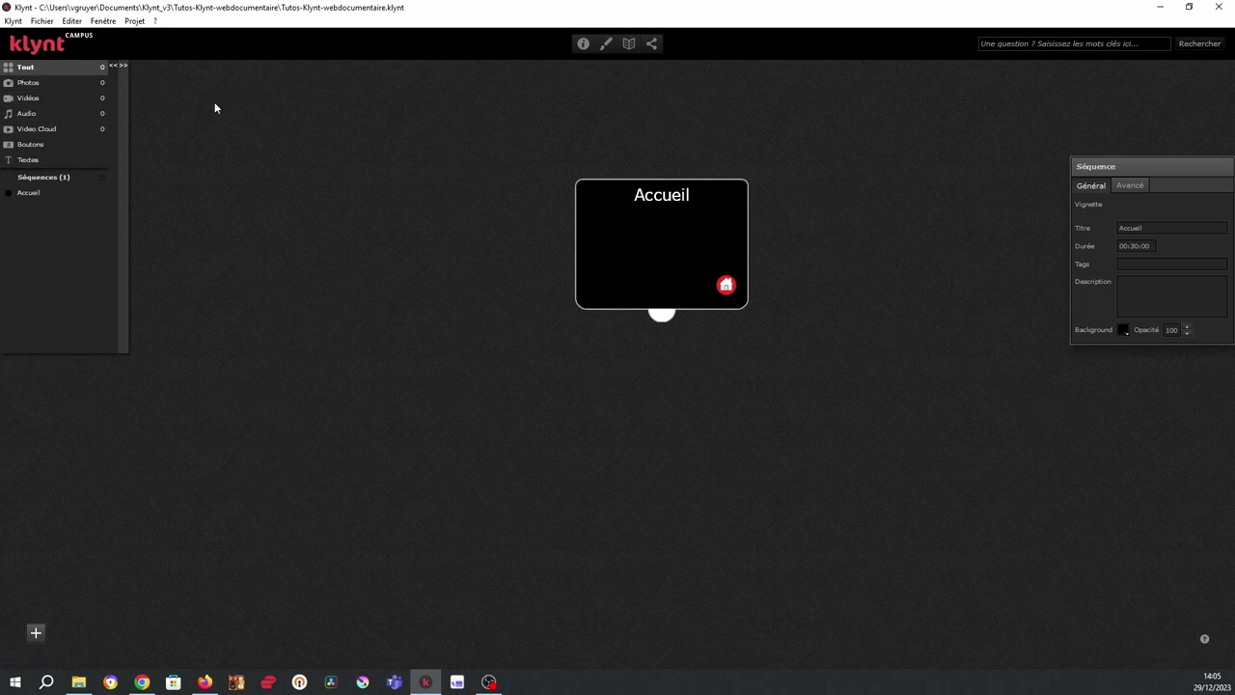
- Look through the project preferences for general information, design, widgets and sharing, and close them without changes
click(584, 46)
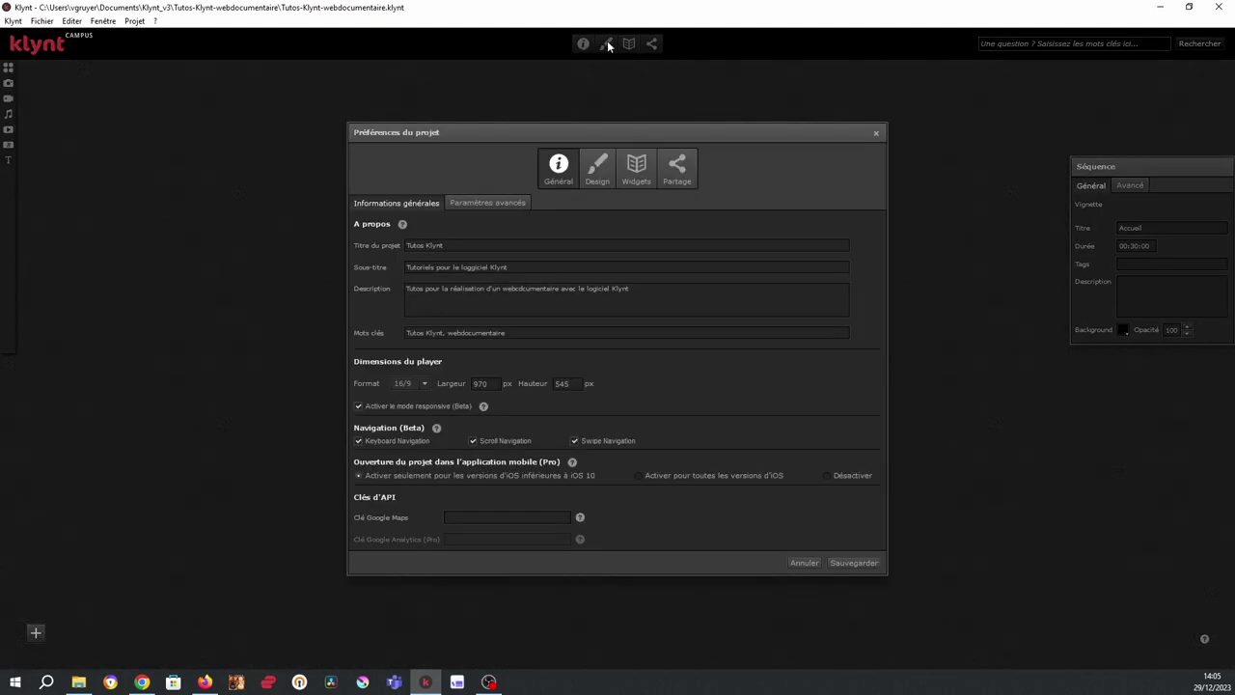
click(597, 172)
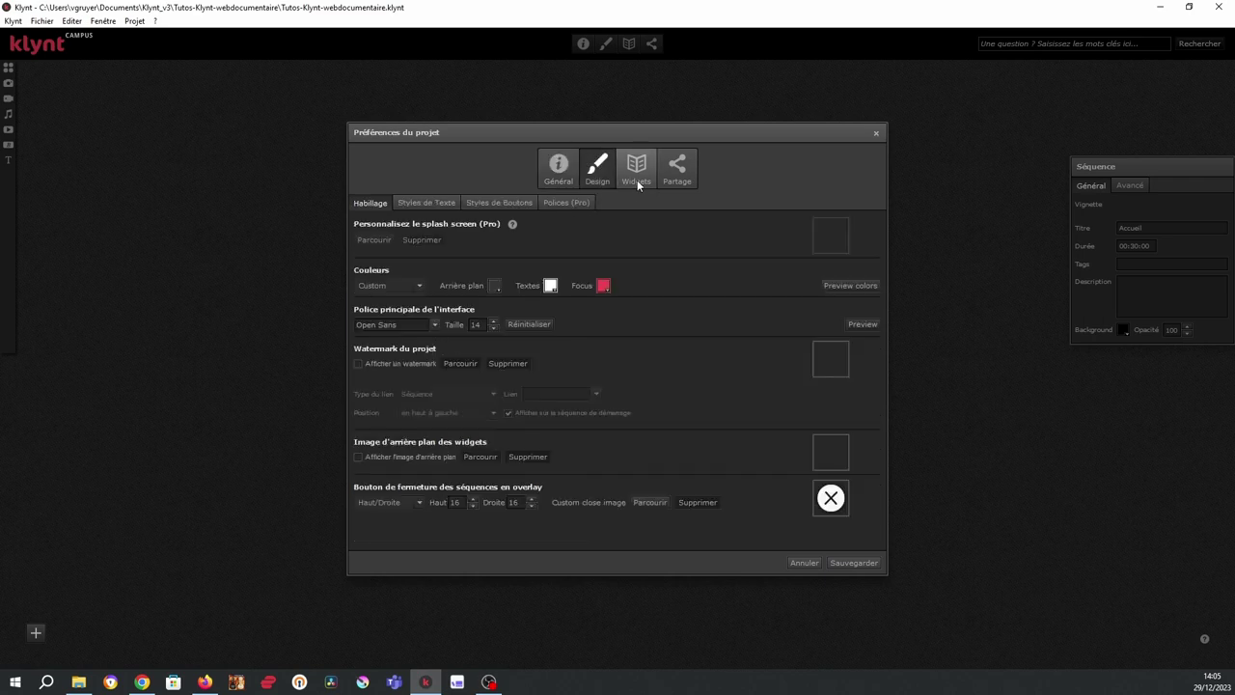
click(637, 178)
click(679, 172)
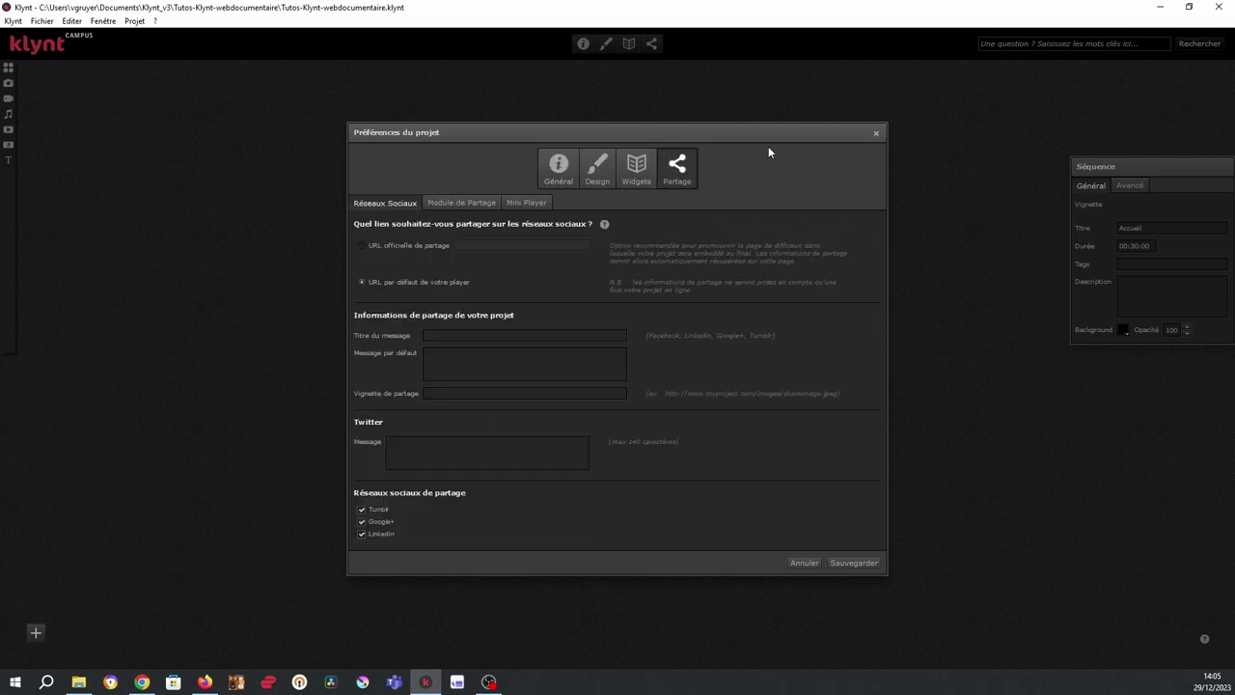
click(876, 134)
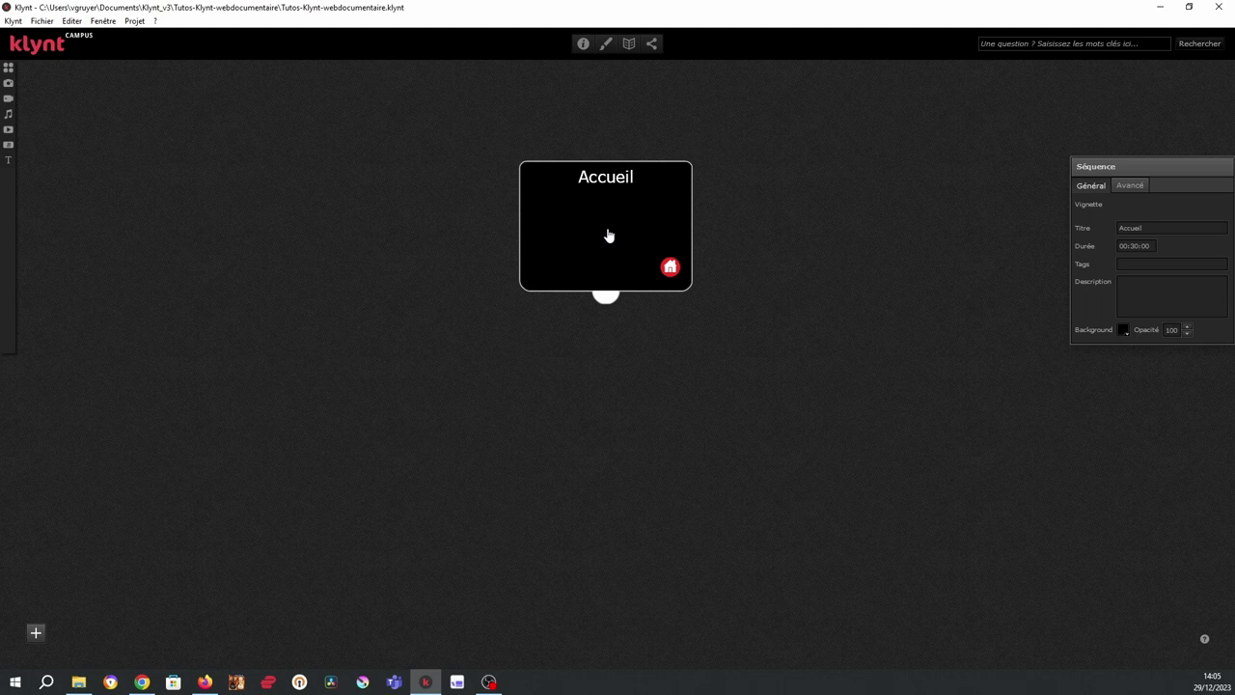
- Open the Accueil sequence to view its editor and timeline, and return to the storyboard
double_click(609, 236)
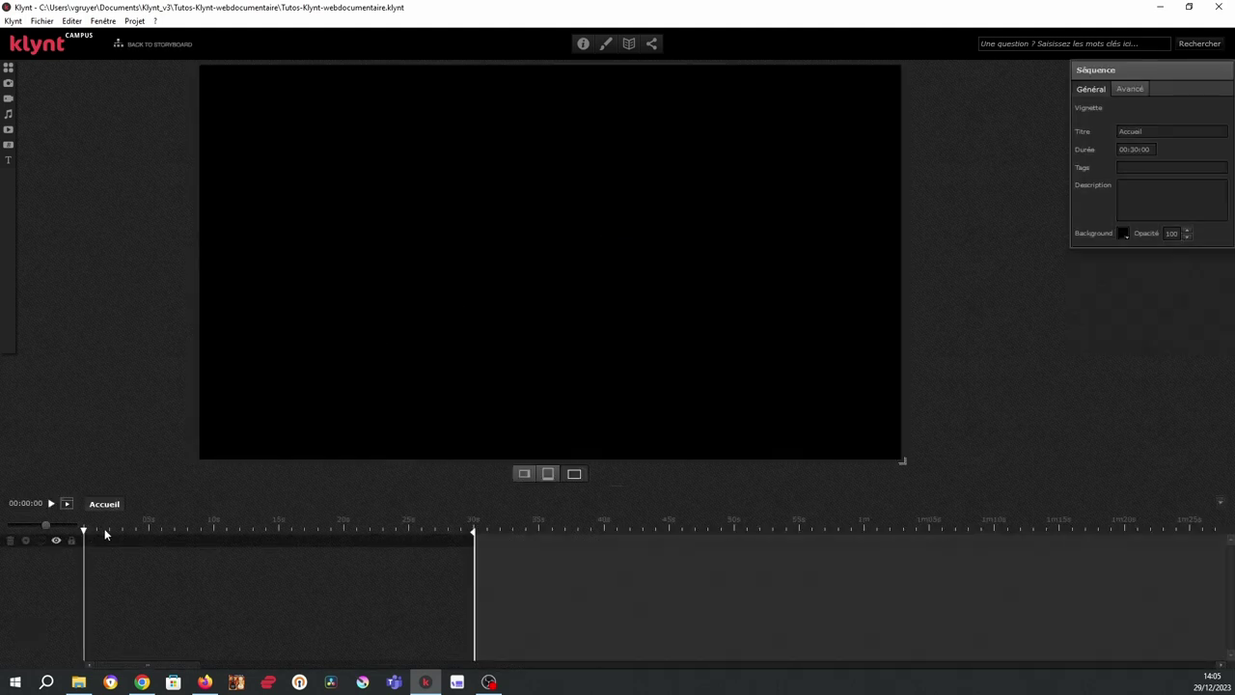
drag(91, 541, 106, 545)
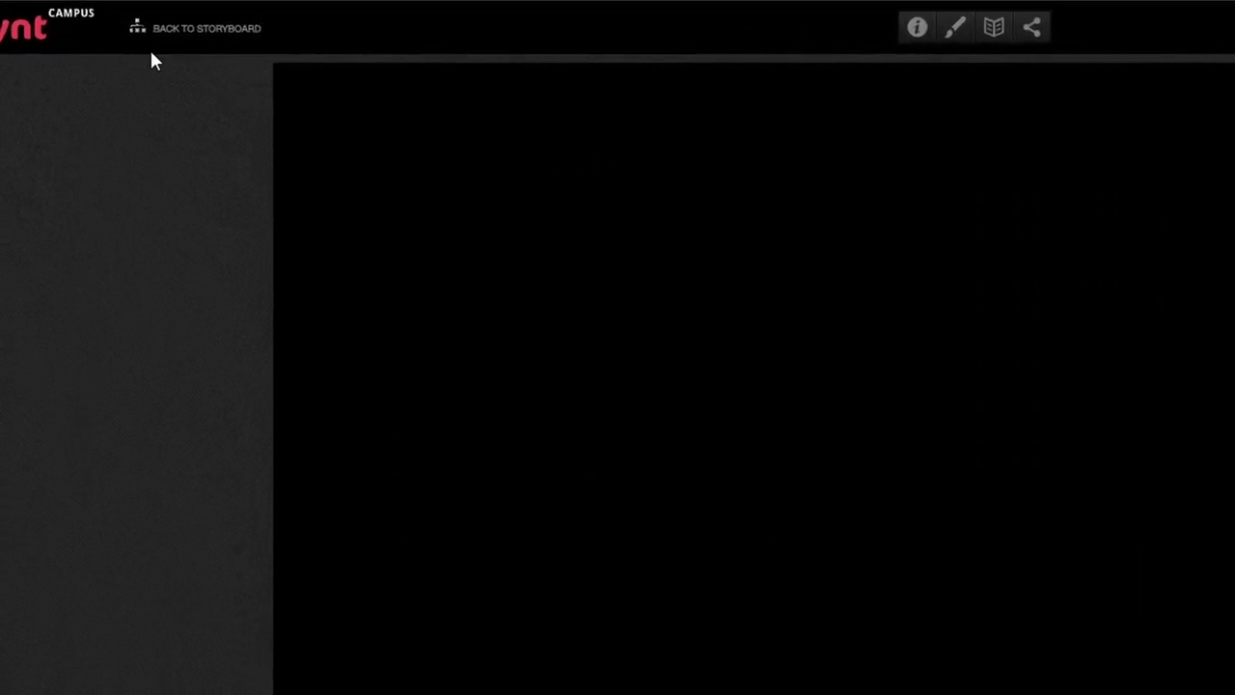
click(220, 39)
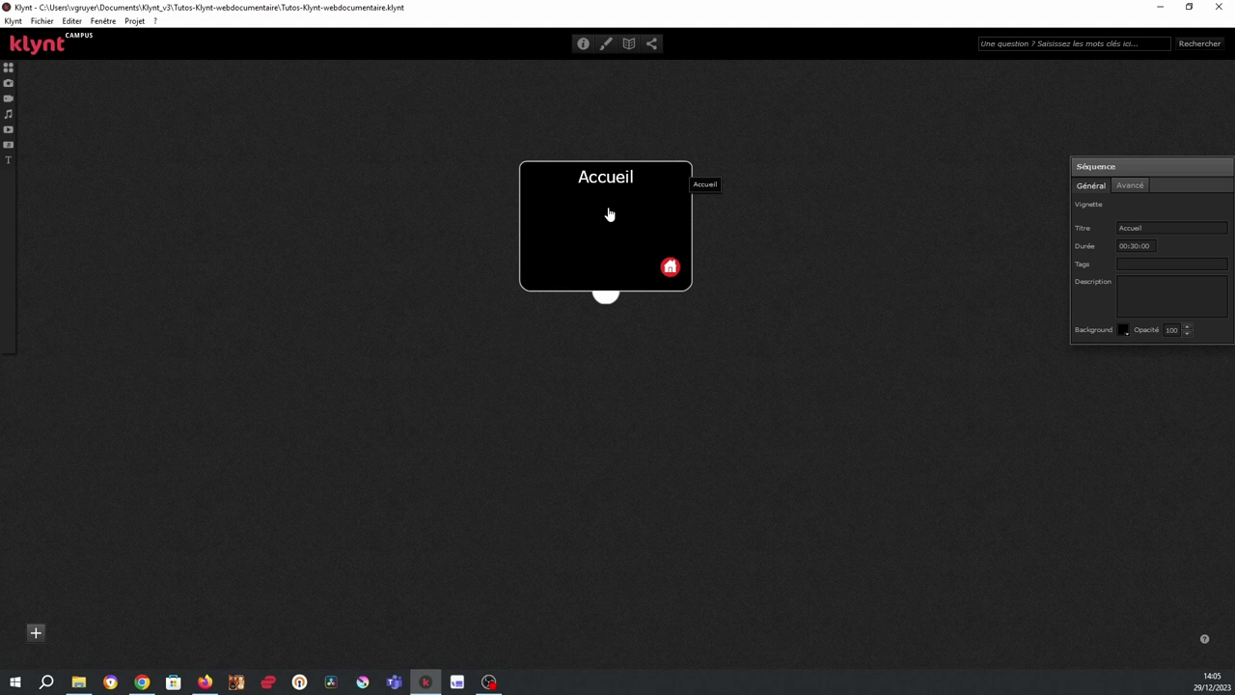
- Title the home sequence "Acceuil tutos logiciel Klynt", tag it "logiciel Klynt" and describe it in French as tutorials for making a web documentary with Klynt
drag(1141, 169, 912, 151)
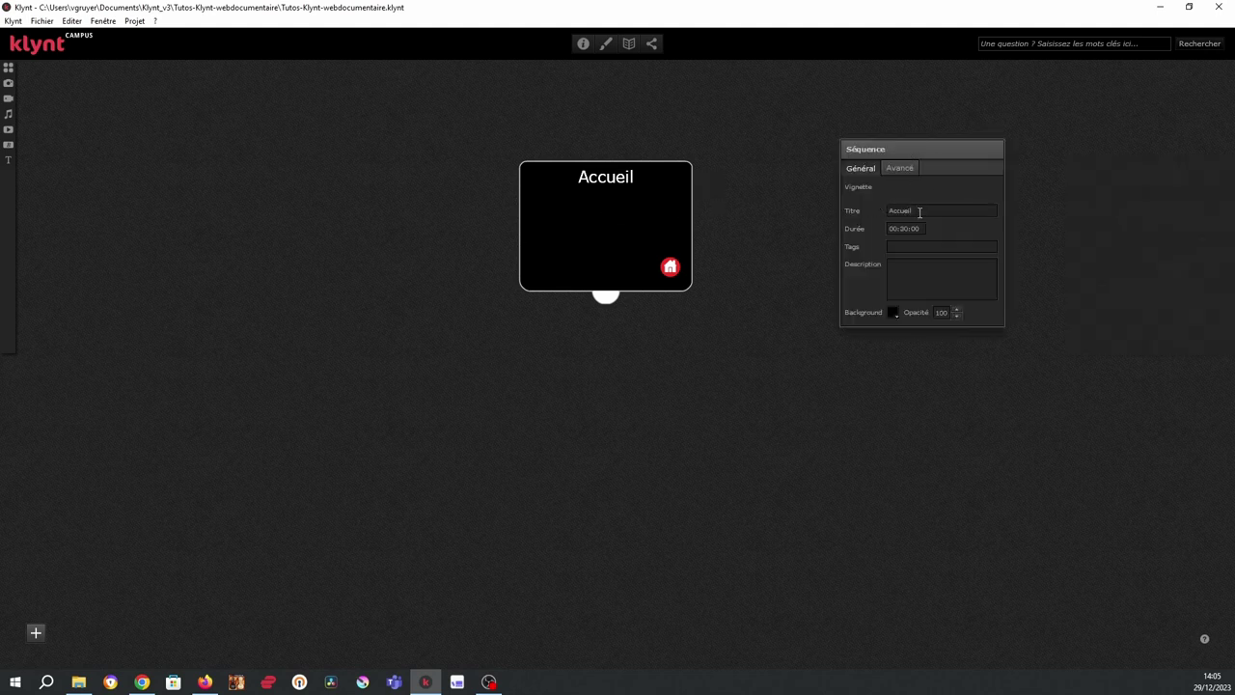
click(900, 268)
click(914, 211)
drag(914, 211, 876, 214)
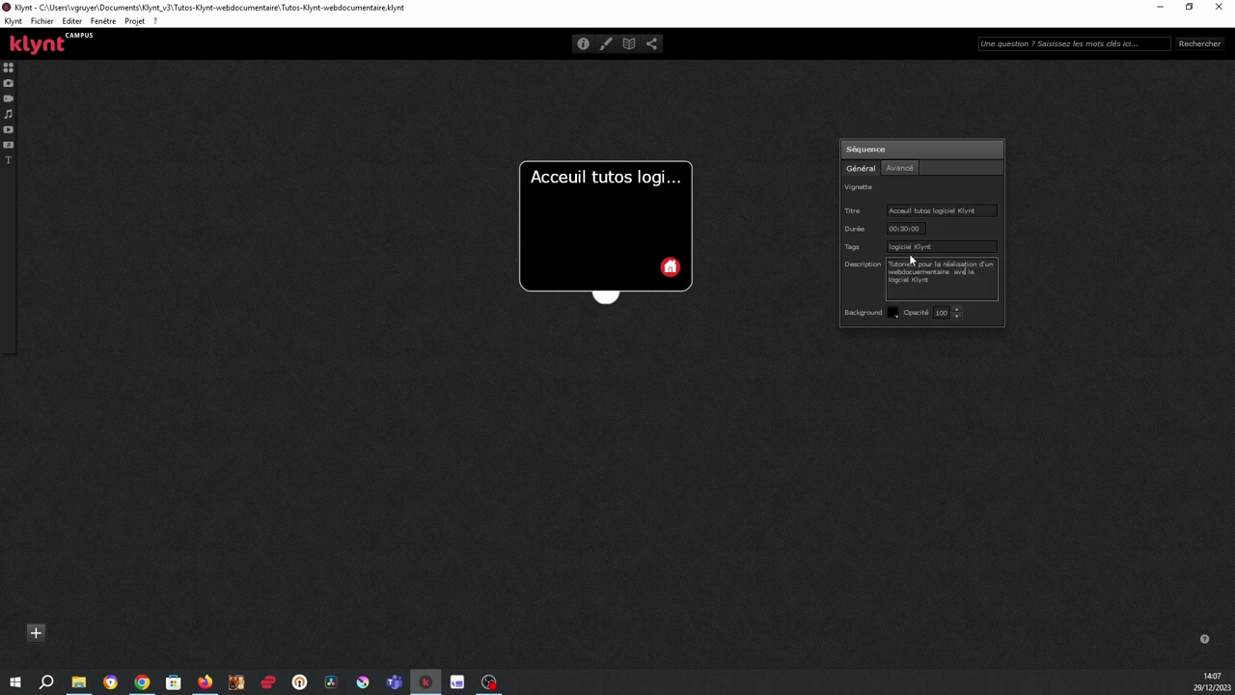
click(912, 388)
- Add four new sequences to the storyboard
click(34, 633)
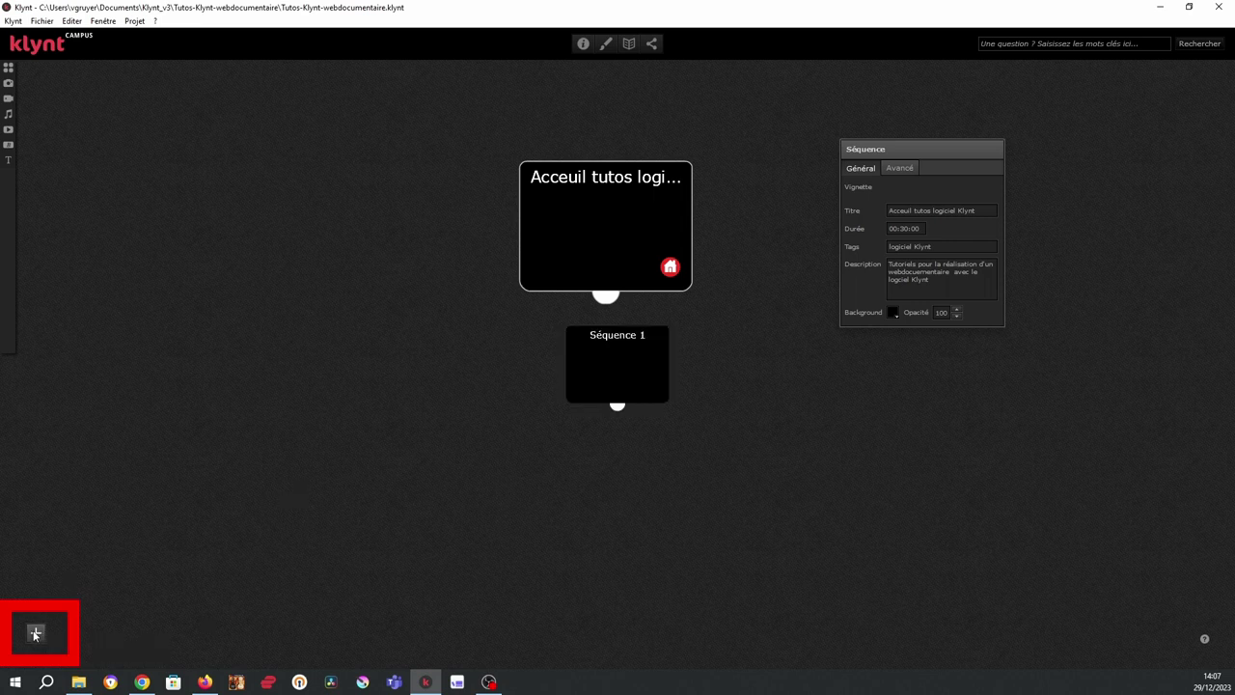
click(35, 633)
double_click(35, 633)
- Spread the four new sequences out side by side in numerical order beneath the home sequence
drag(640, 359, 852, 406)
drag(619, 374, 695, 496)
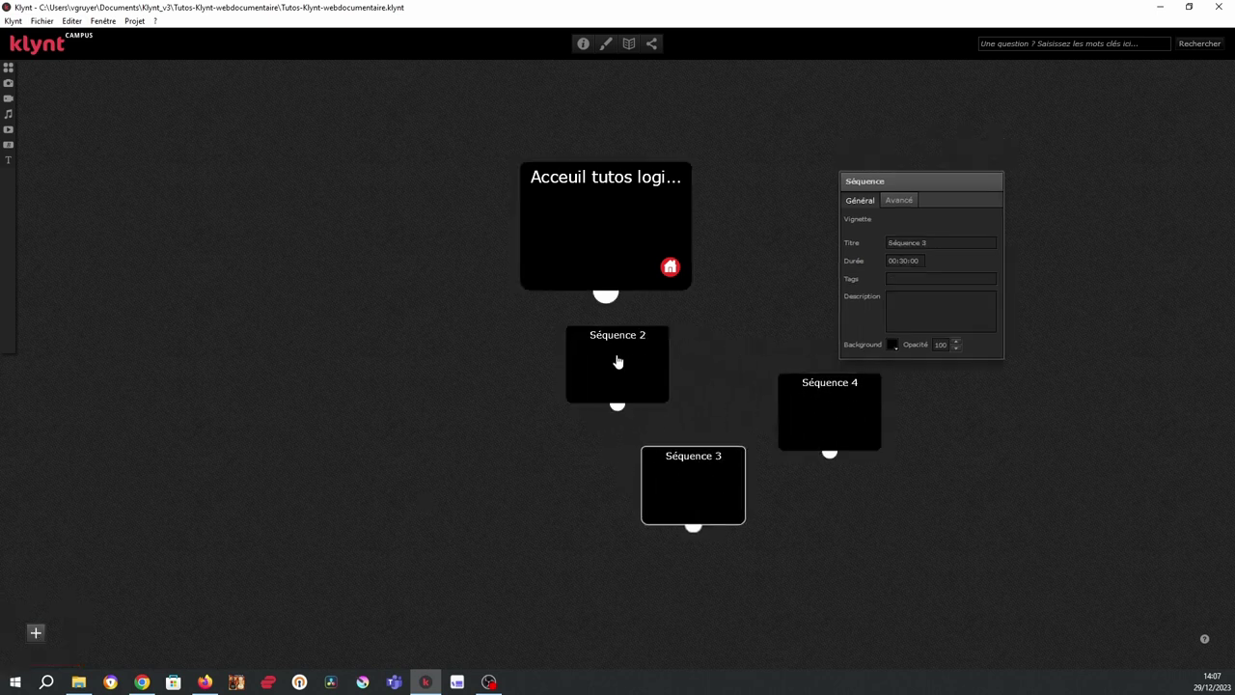
drag(617, 361, 538, 482)
drag(610, 375, 345, 457)
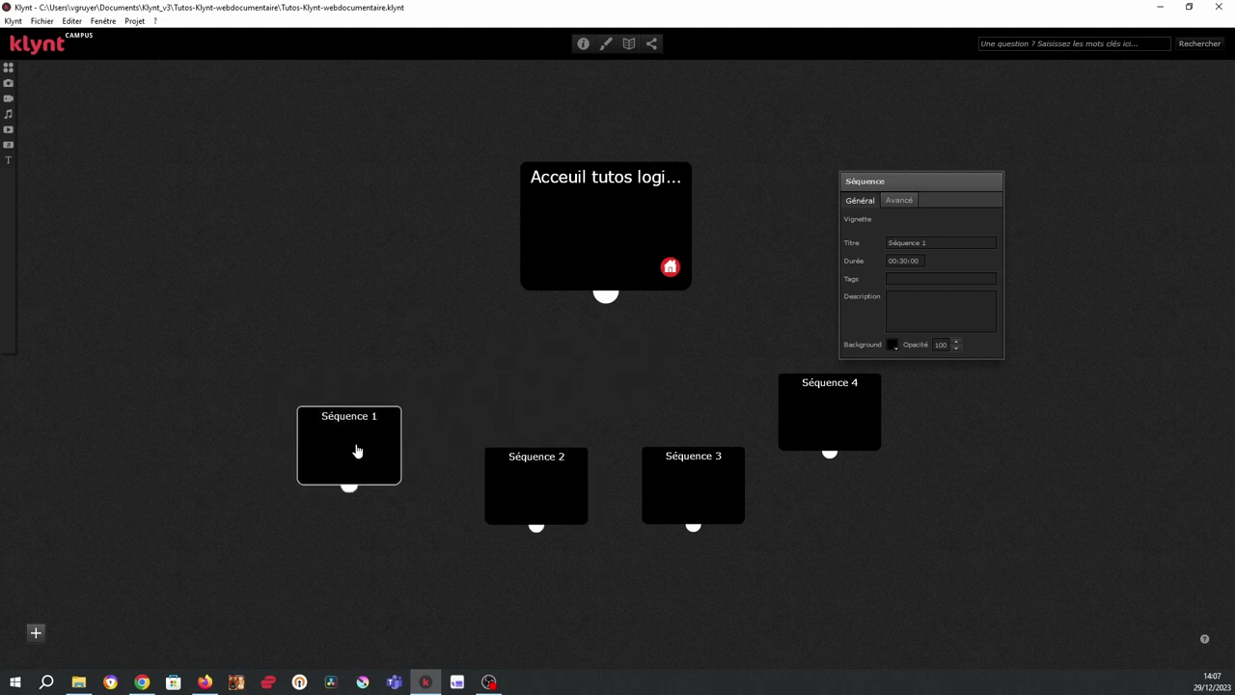
- Select each of the four new sequences in turn and examine the title and description fields in their properties
click(557, 488)
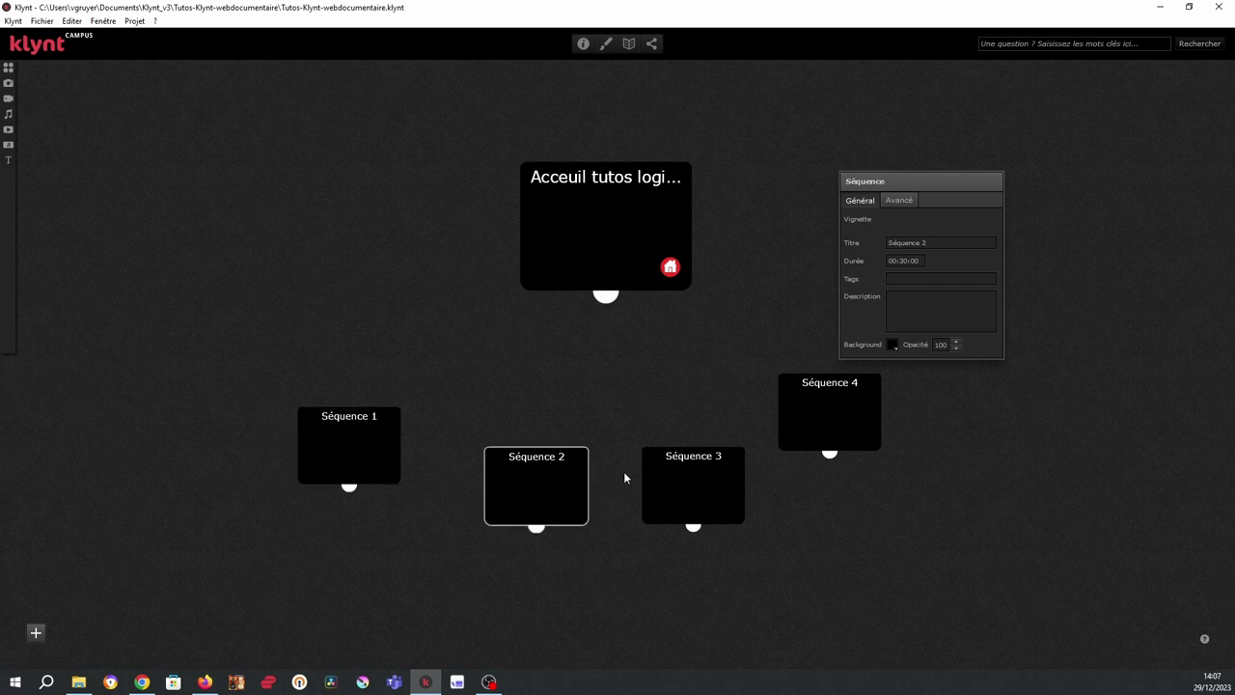
click(715, 480)
click(835, 427)
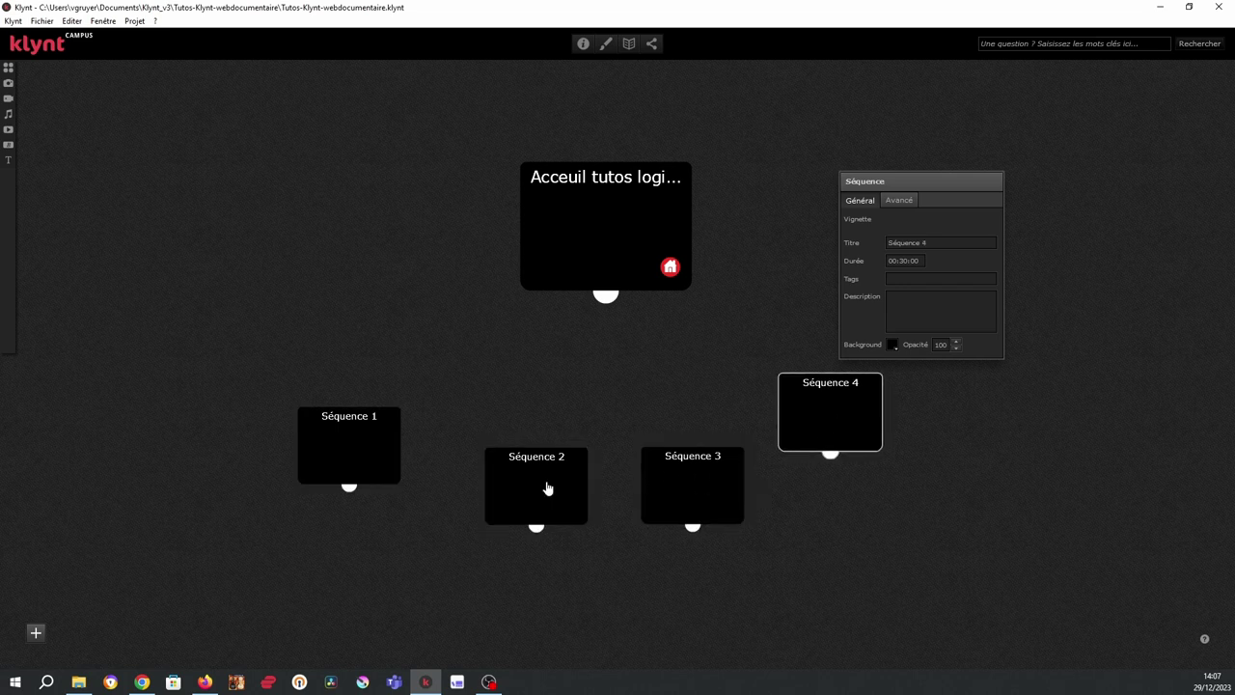
click(372, 447)
click(527, 493)
click(722, 476)
click(835, 399)
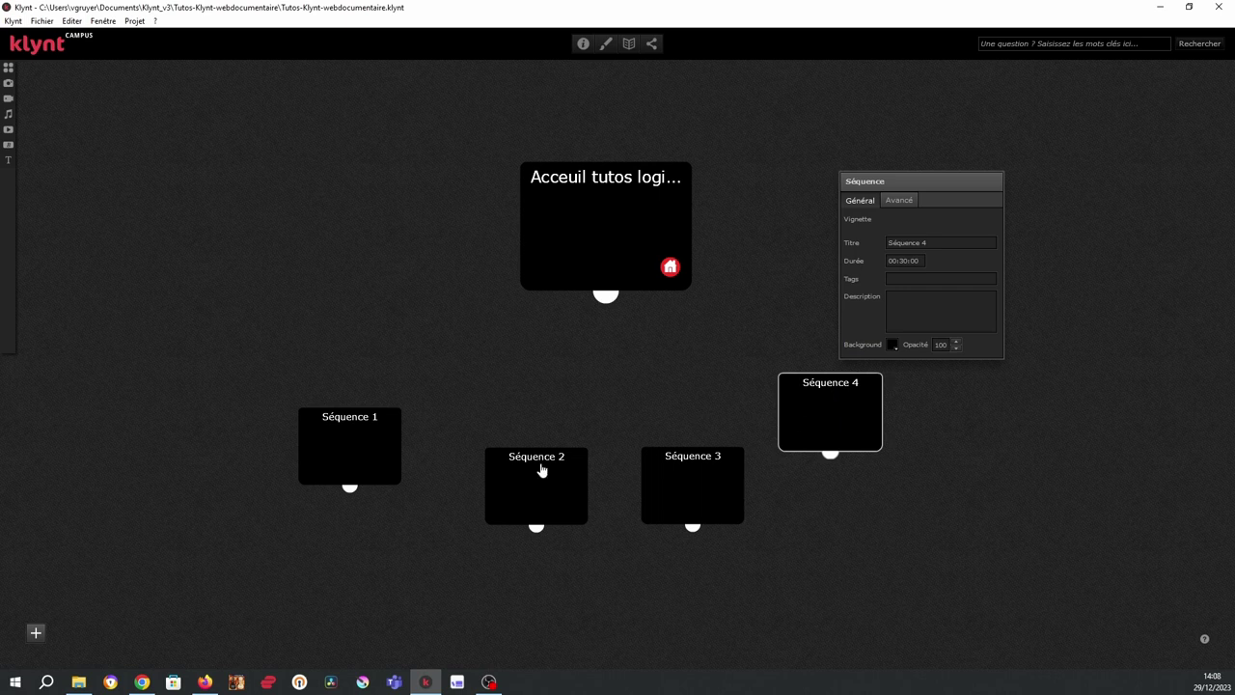
click(352, 432)
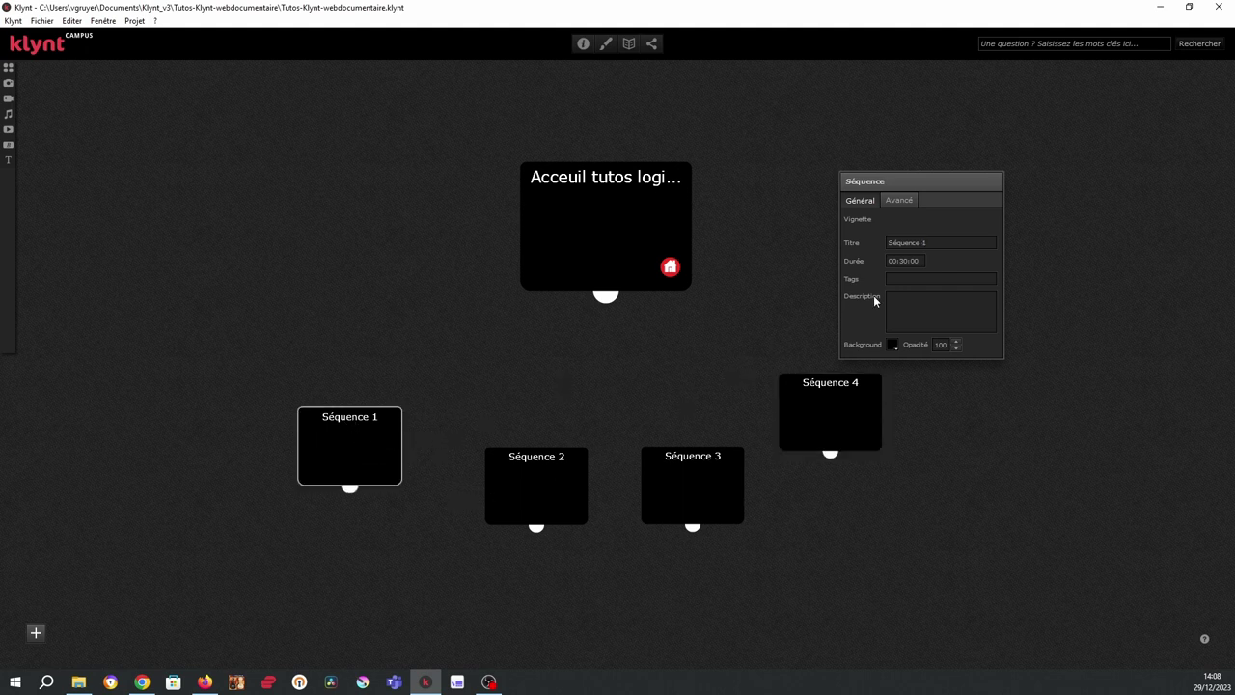
click(936, 244)
click(908, 306)
- Switch to File Explorer and open the Tutos-Klynt-webdocumentaire folder in Documents\Klynt_v3 to examine the project's folders and files
mouse_move(1, 357)
click(79, 682)
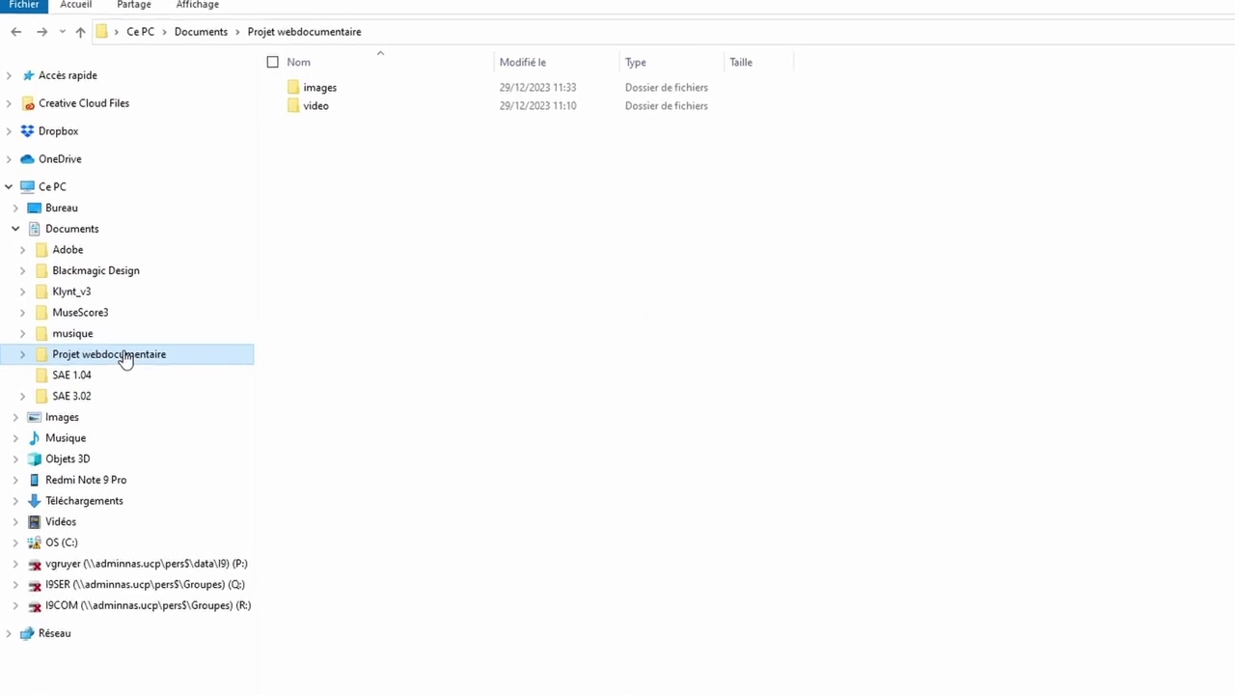
click(97, 277)
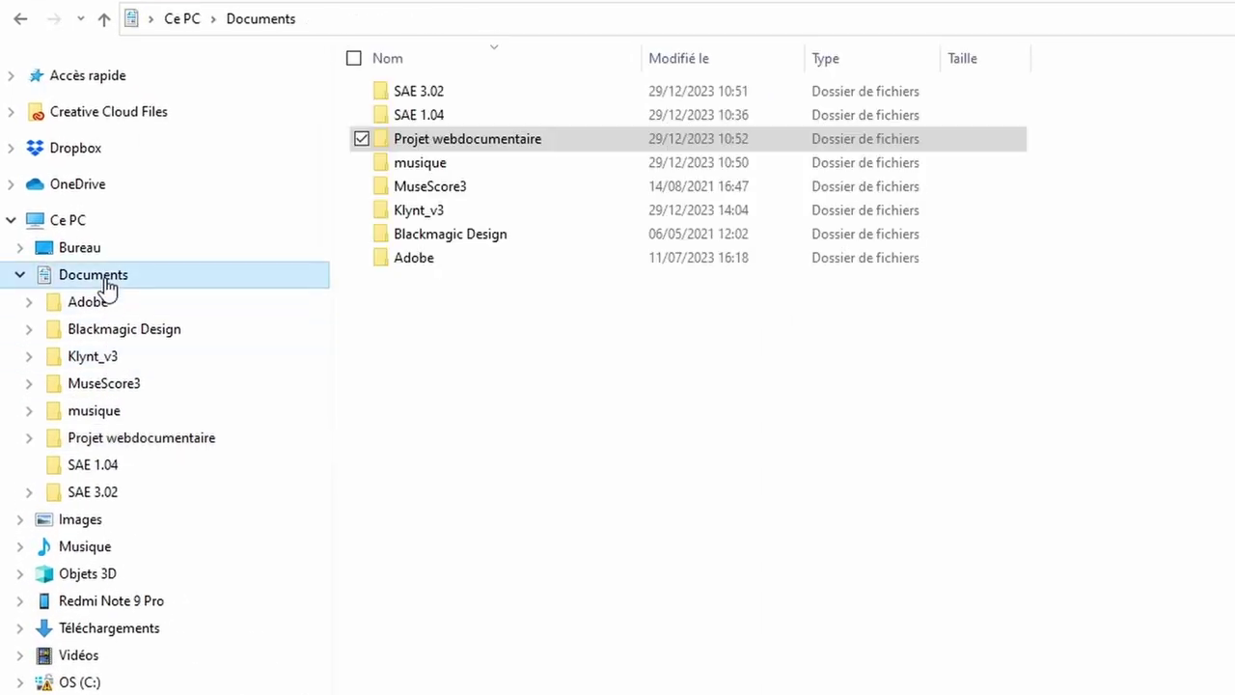
click(113, 358)
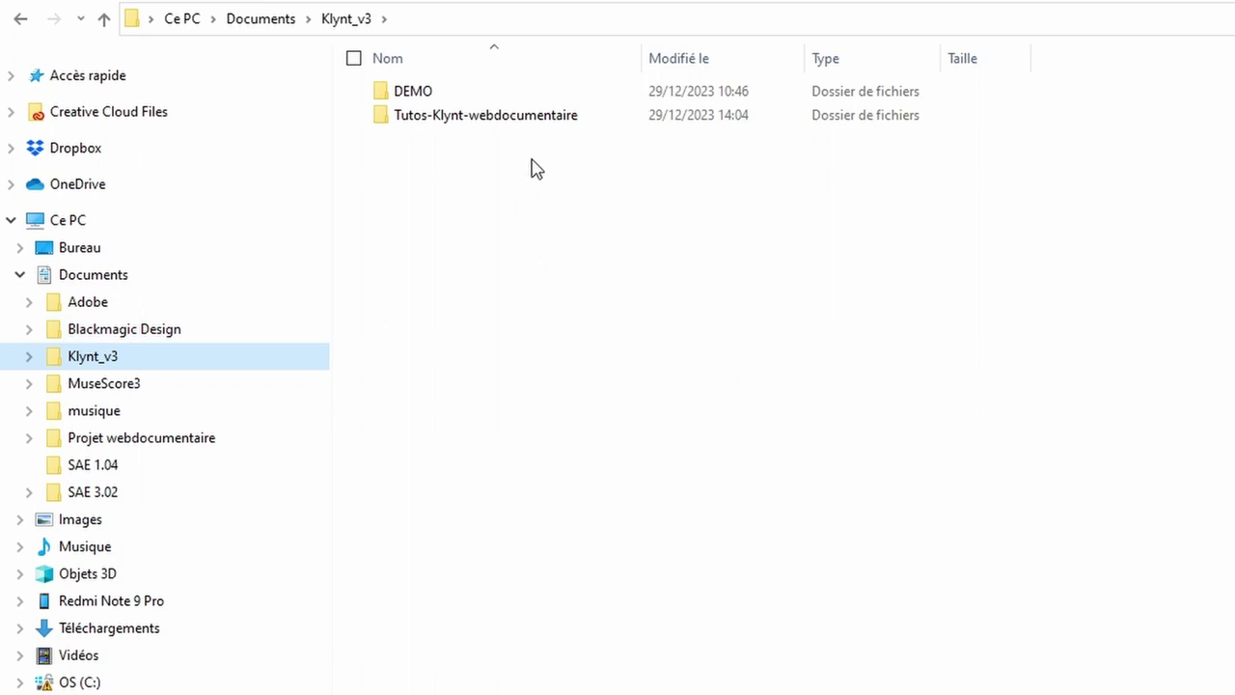
click(545, 118)
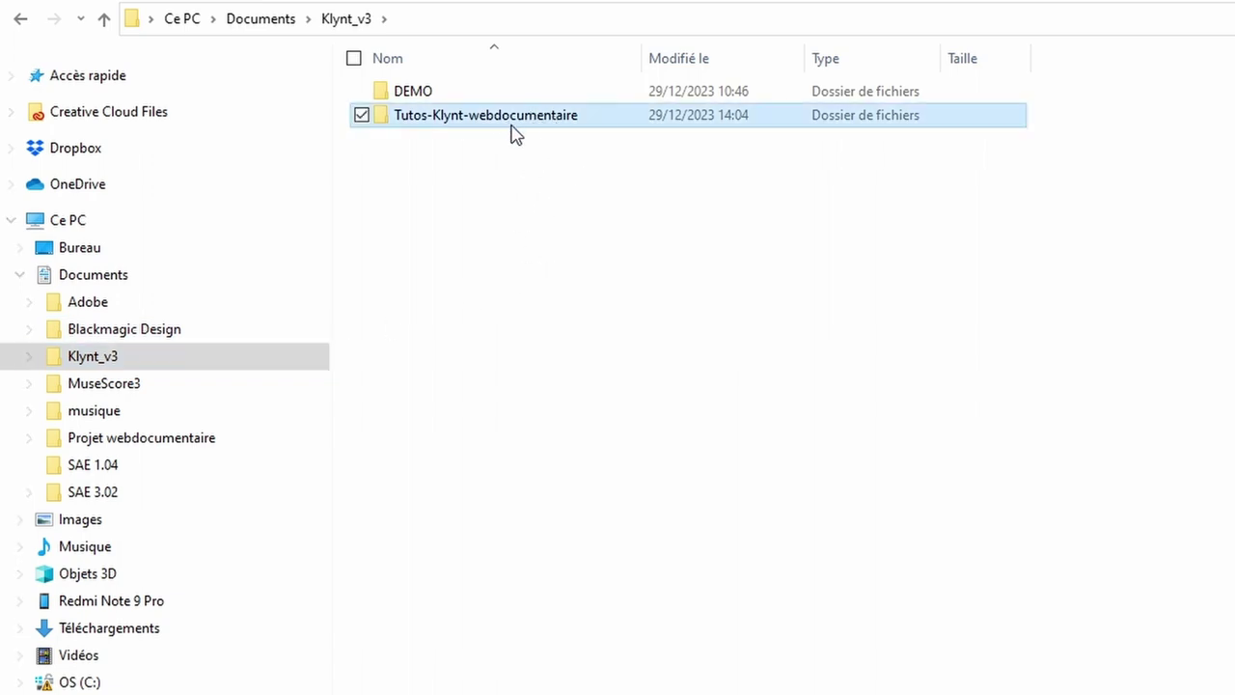
double_click(514, 117)
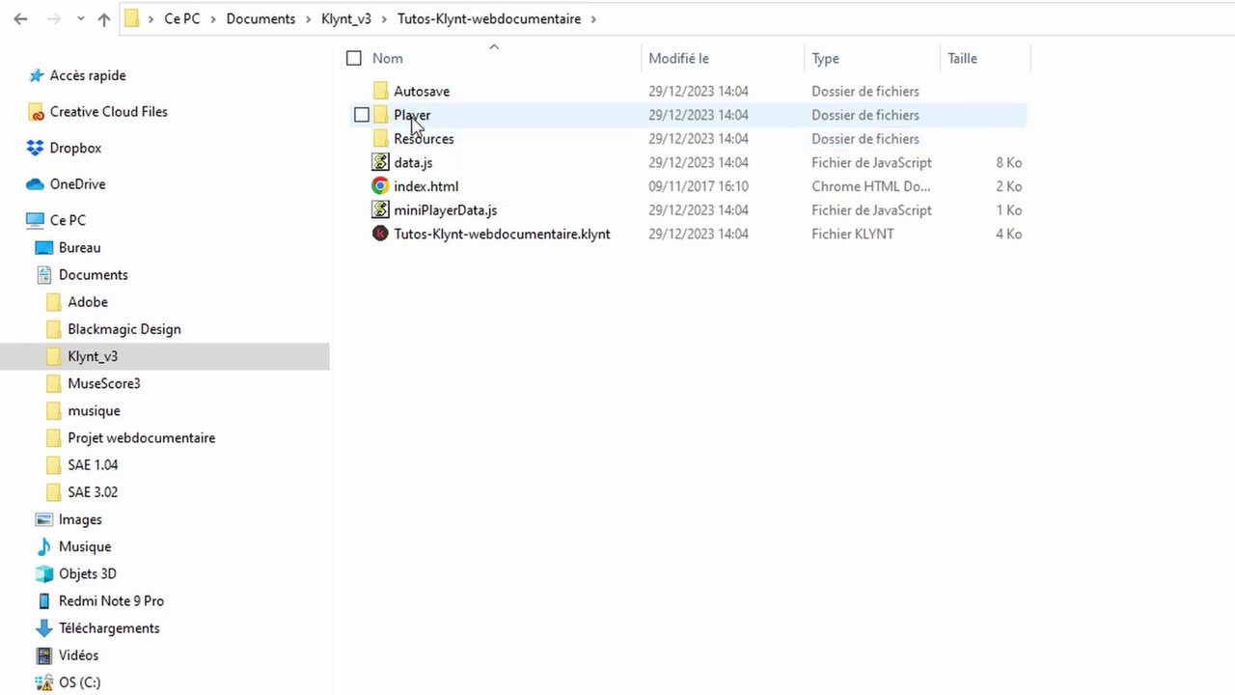
mouse_move(442, 158)
mouse_move(450, 193)
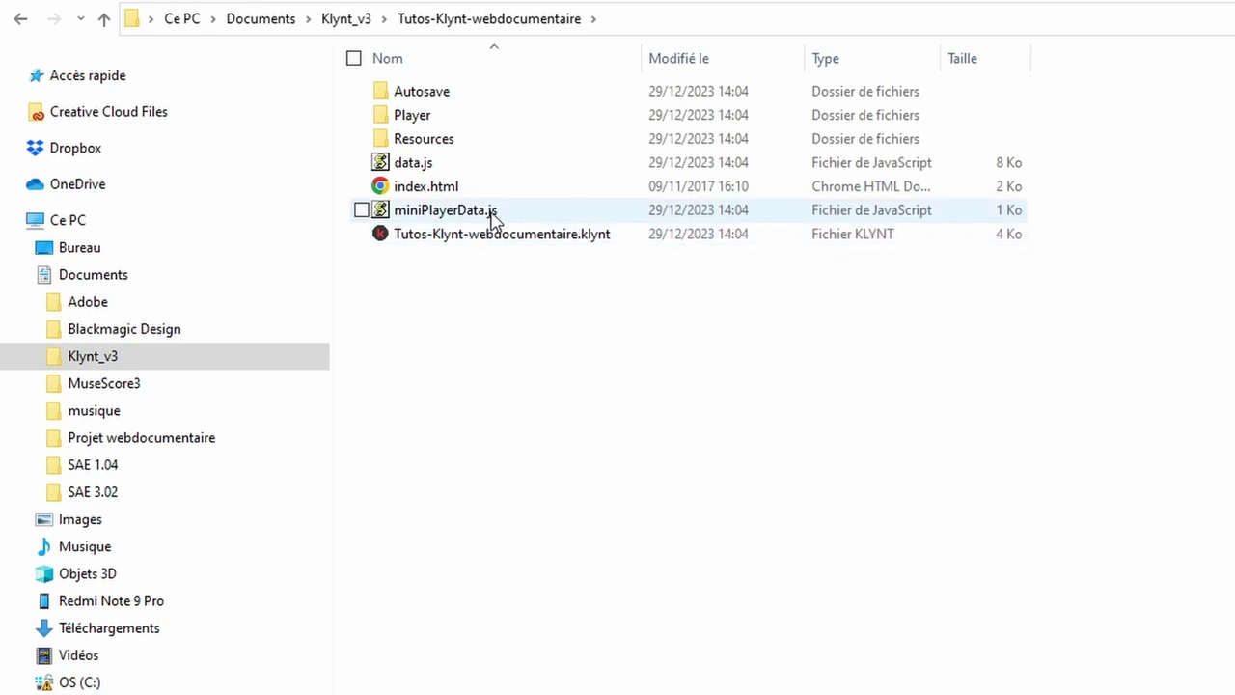
mouse_move(495, 219)
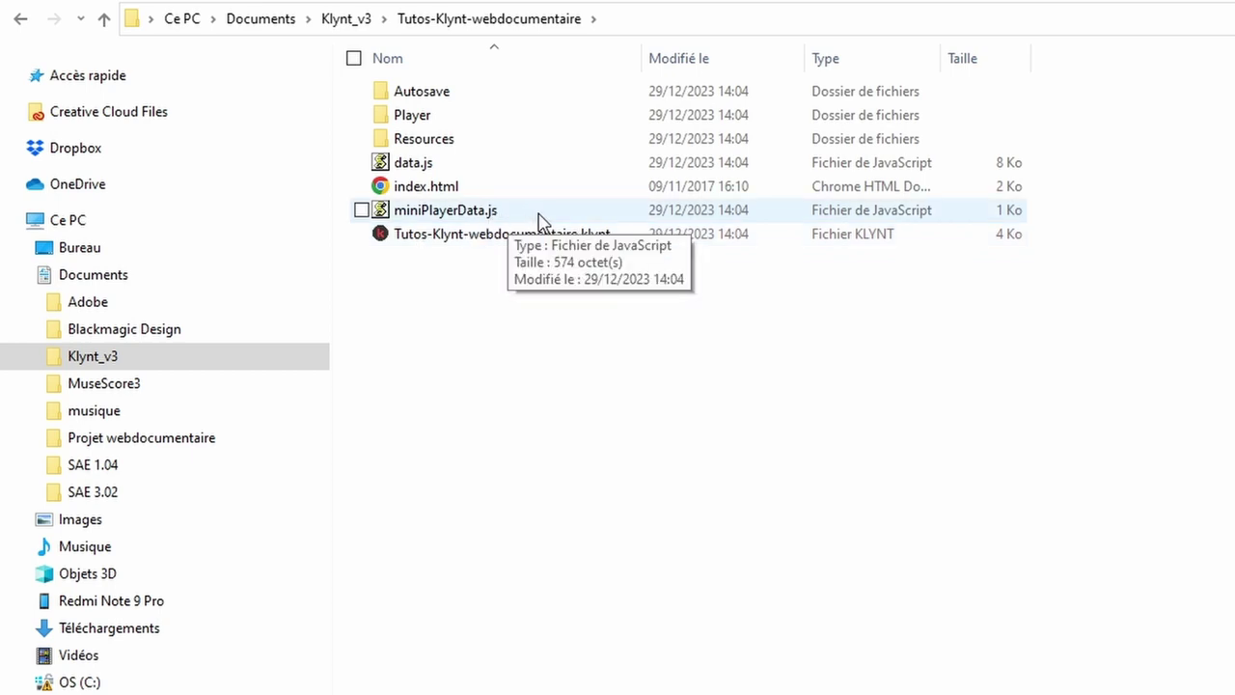